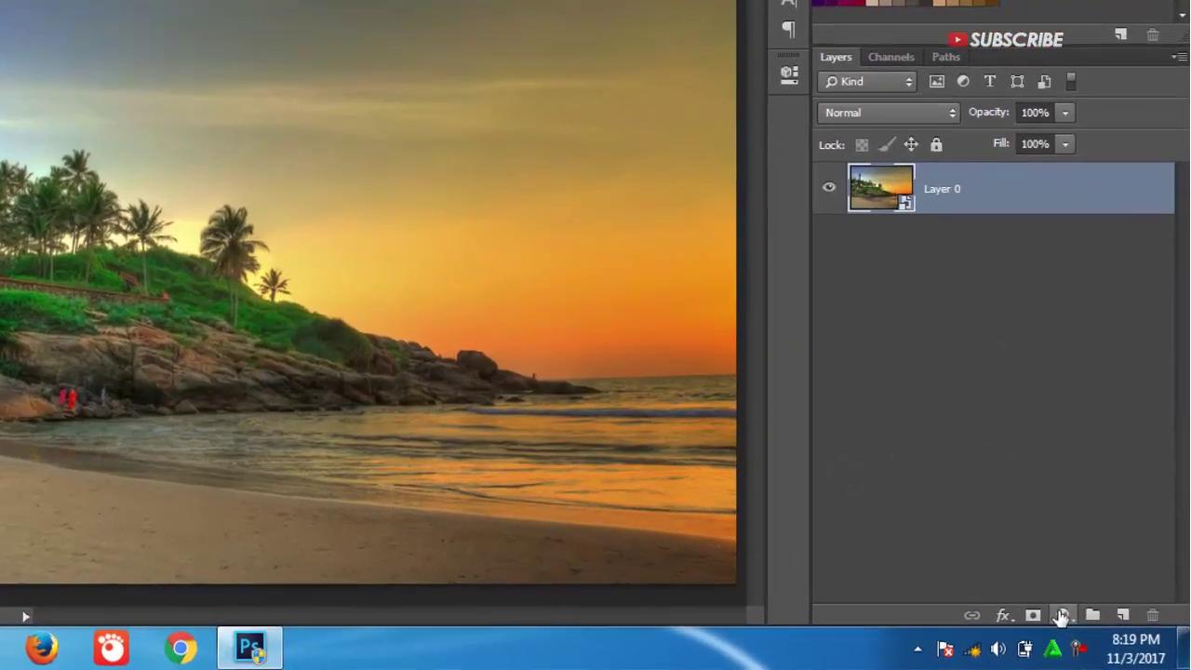
Add a Color Lookup adjustment layer using the Moonlight.3DL look to darken the photo.
click(1091, 627)
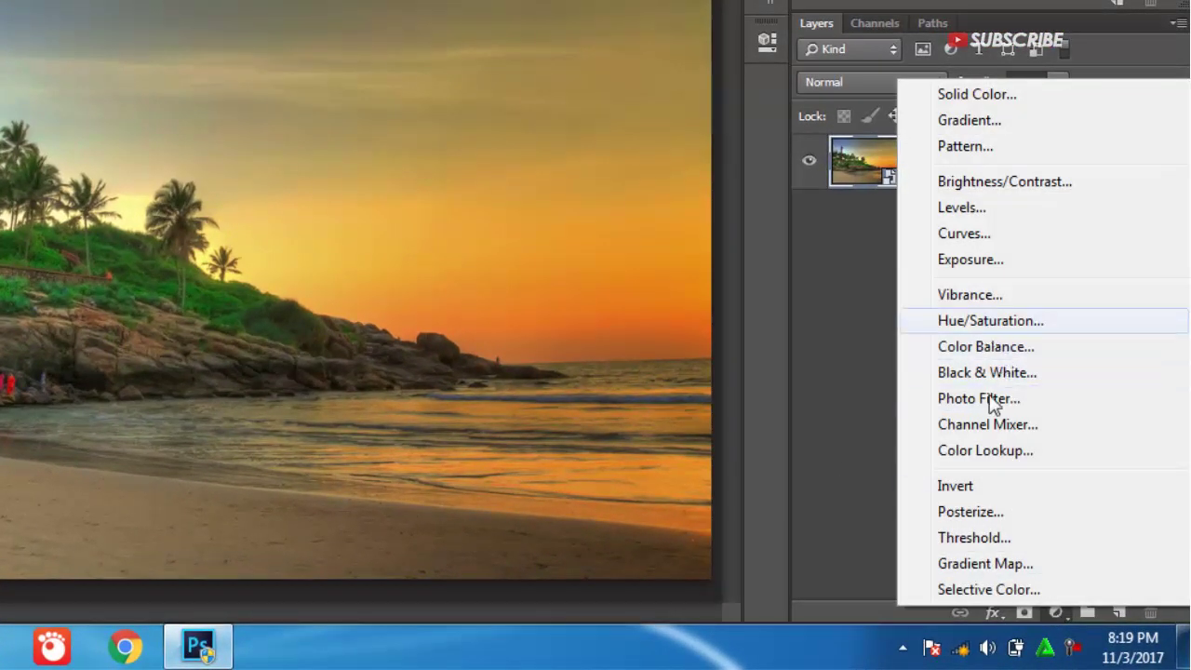
click(992, 450)
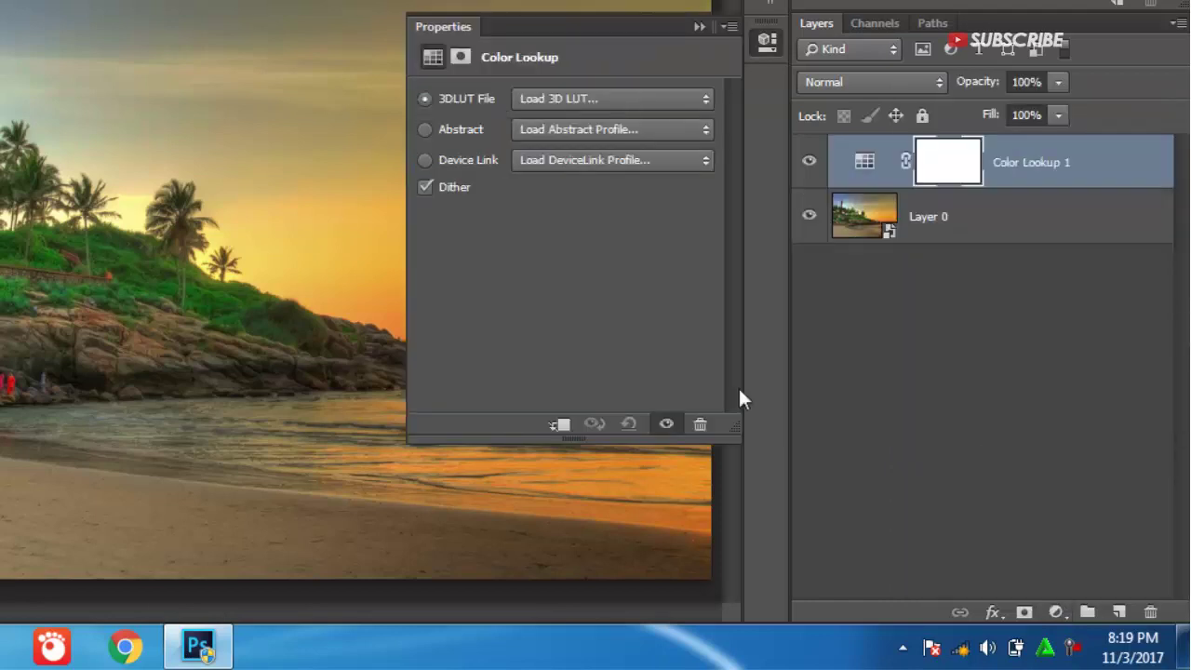
click(691, 99)
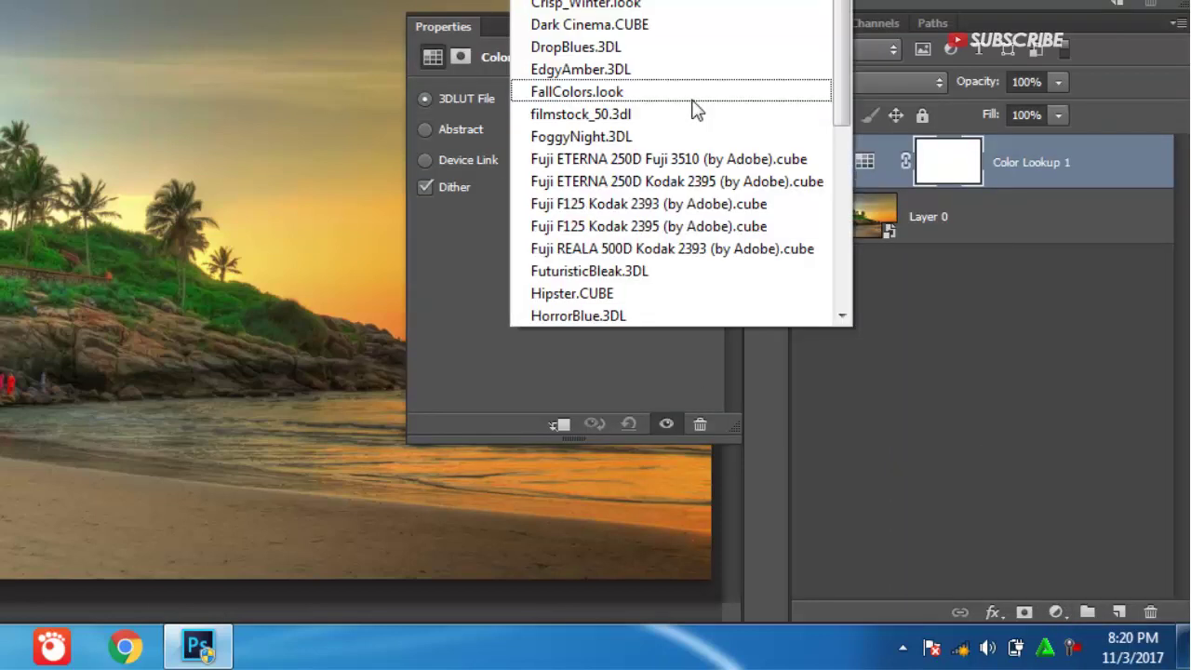
drag(839, 100, 836, 199)
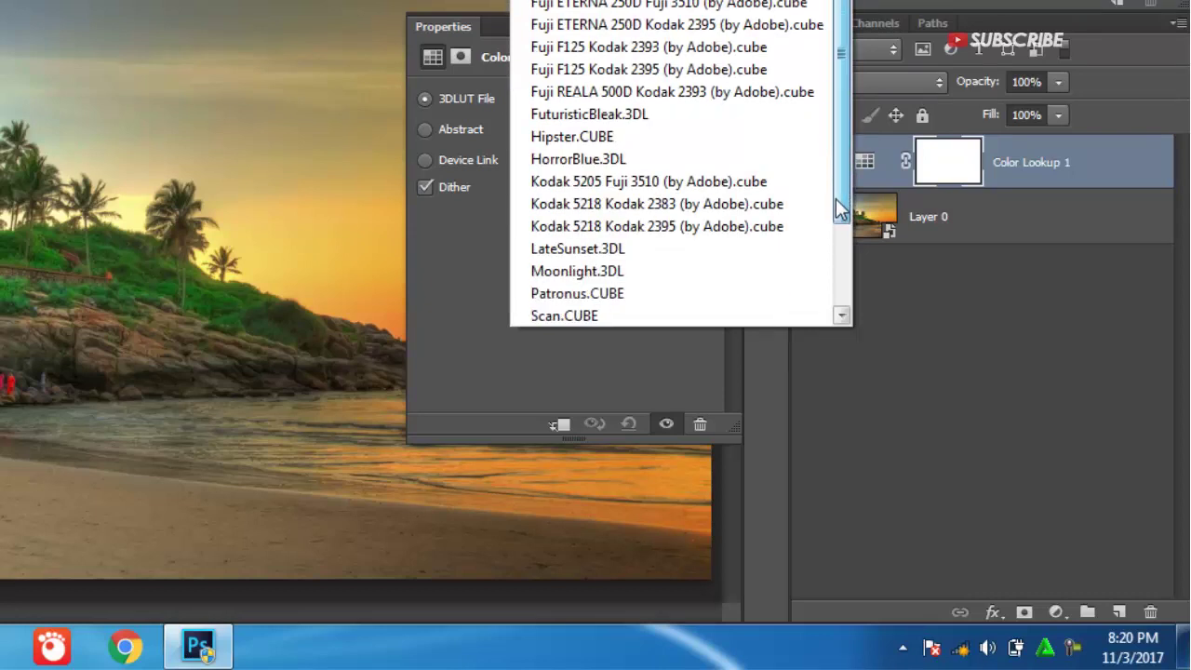
click(583, 271)
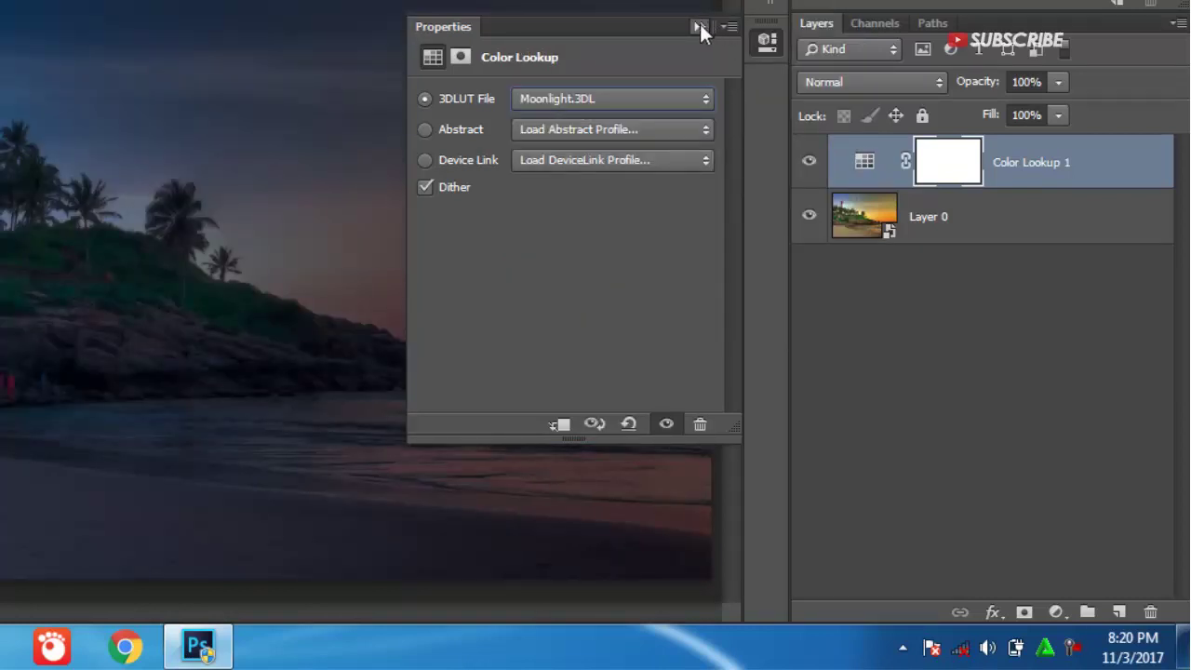
click(700, 28)
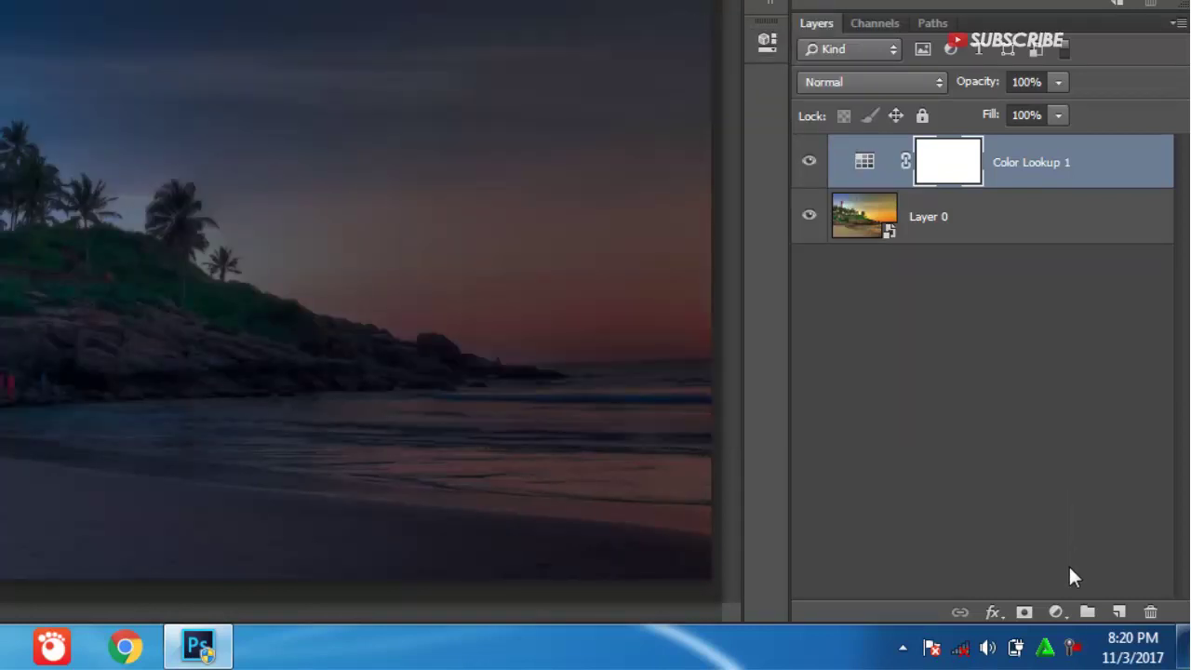
Add a Curves adjustment layer with the RGB curve's middle pulled downward.
click(1058, 613)
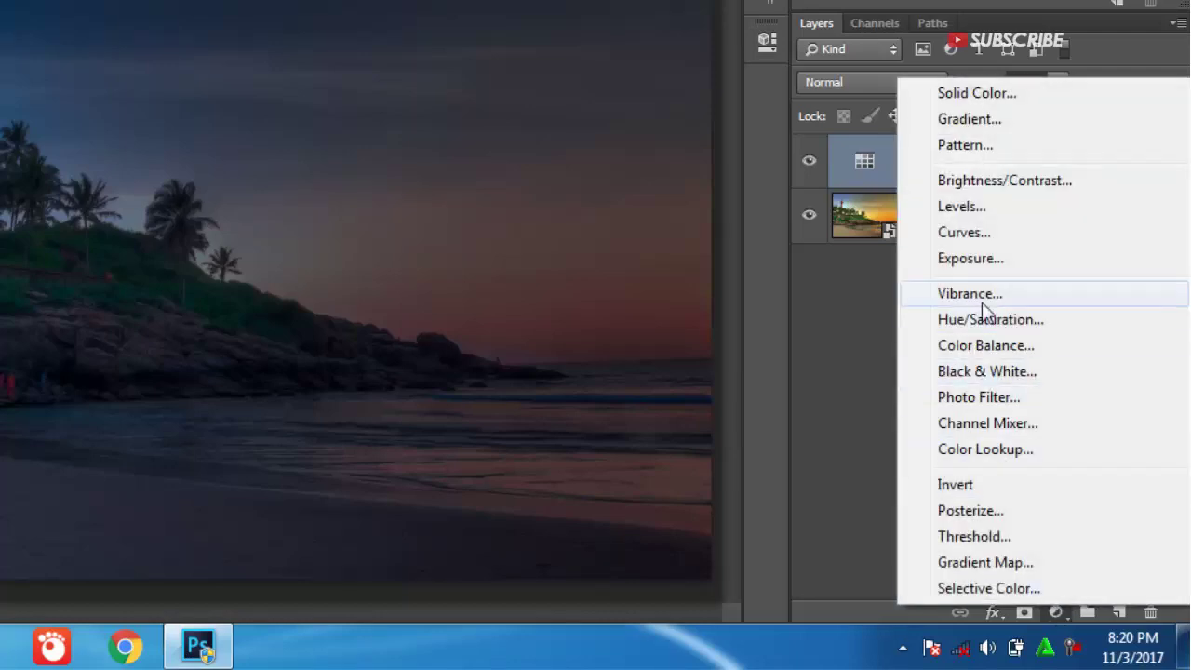
click(968, 233)
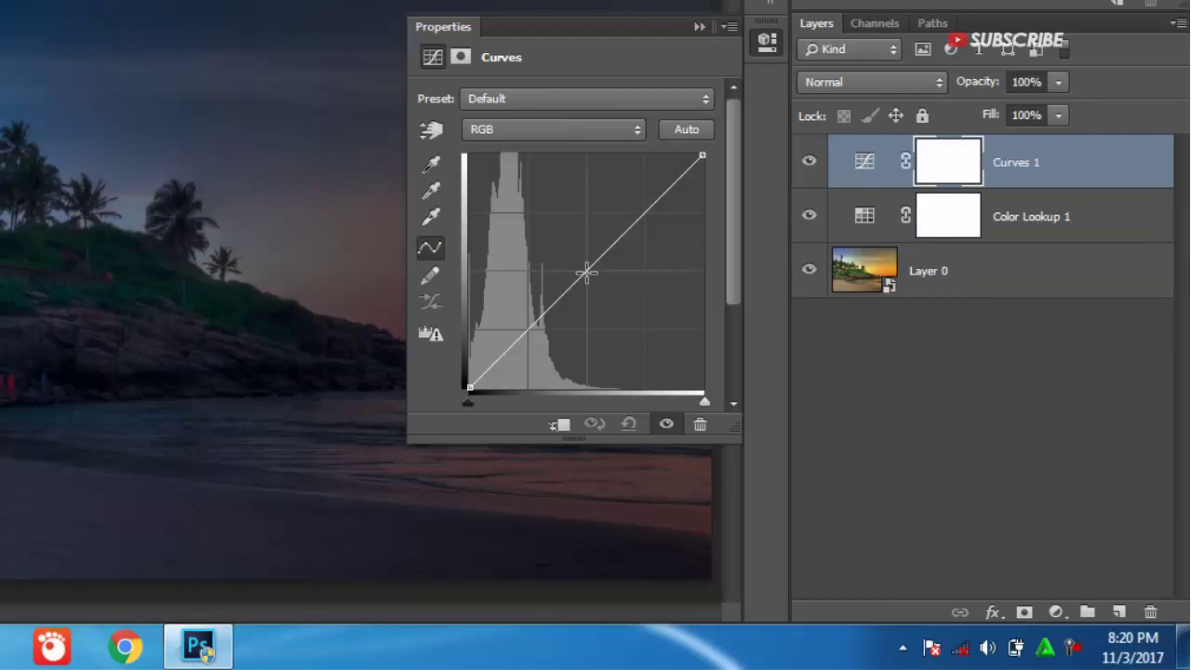
drag(586, 272, 602, 308)
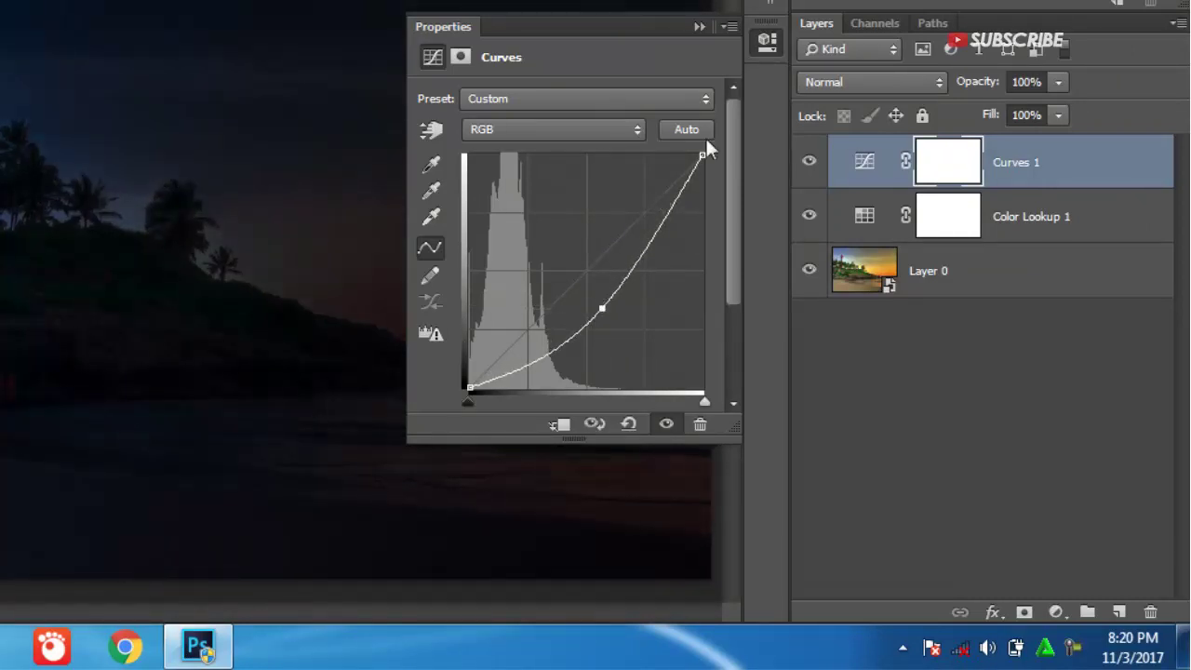
click(698, 27)
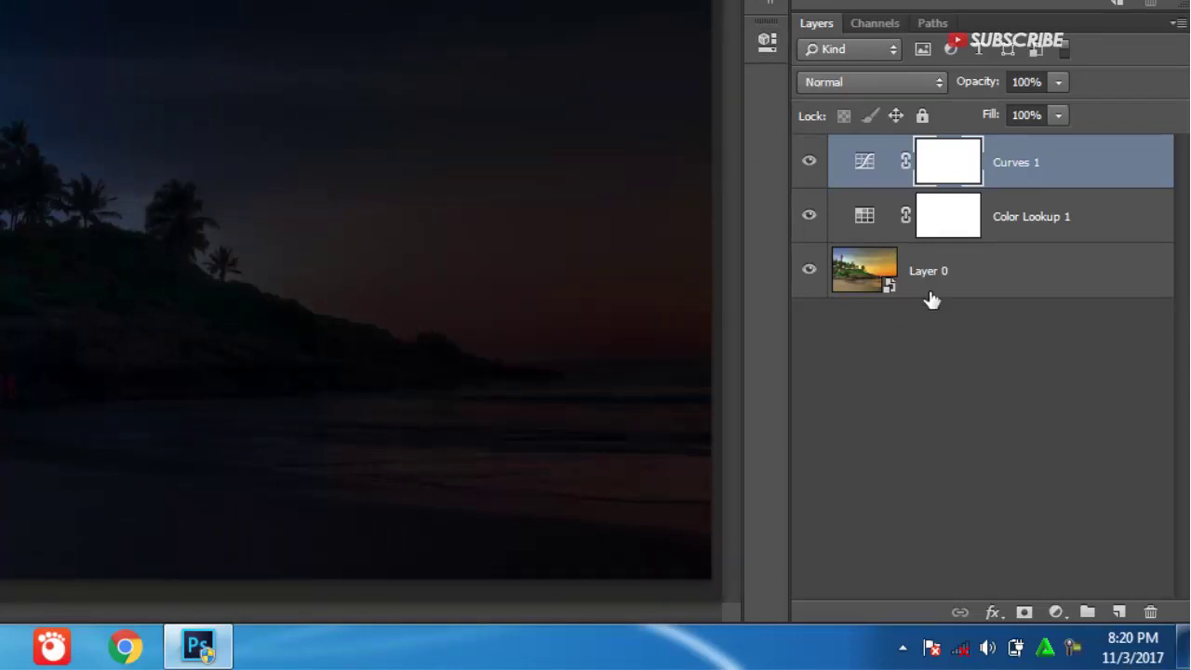
Create empty Layer 1 and draw a closed triangular Pen path from the lighthouse top to the right edge.
click(1118, 612)
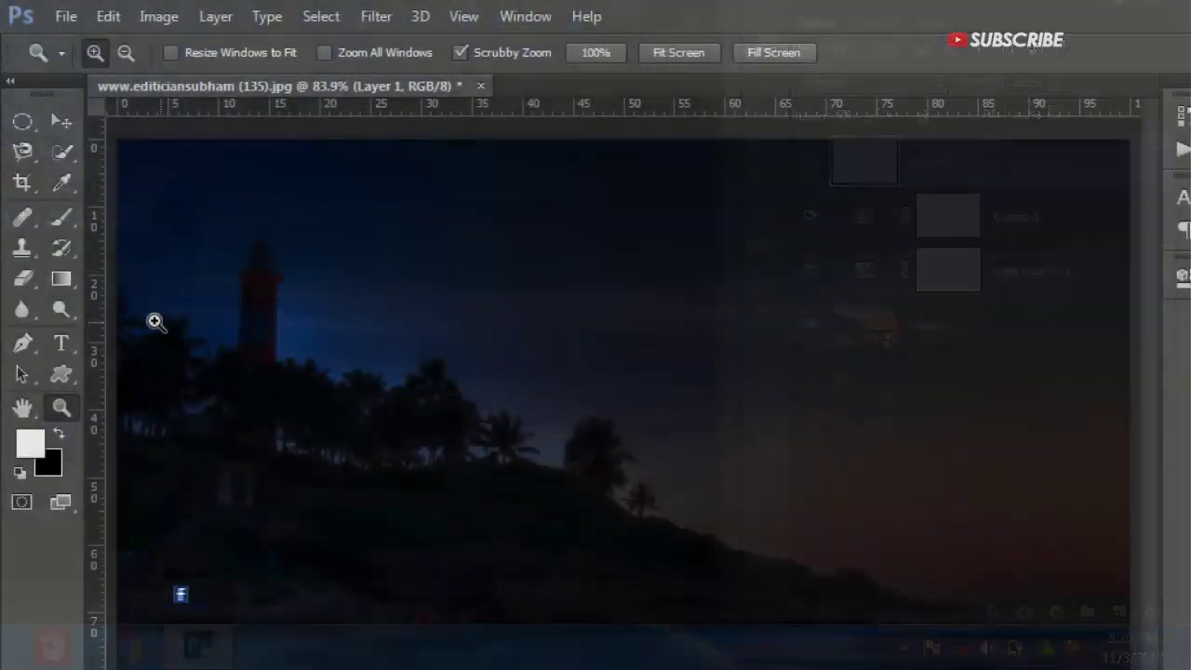
click(22, 343)
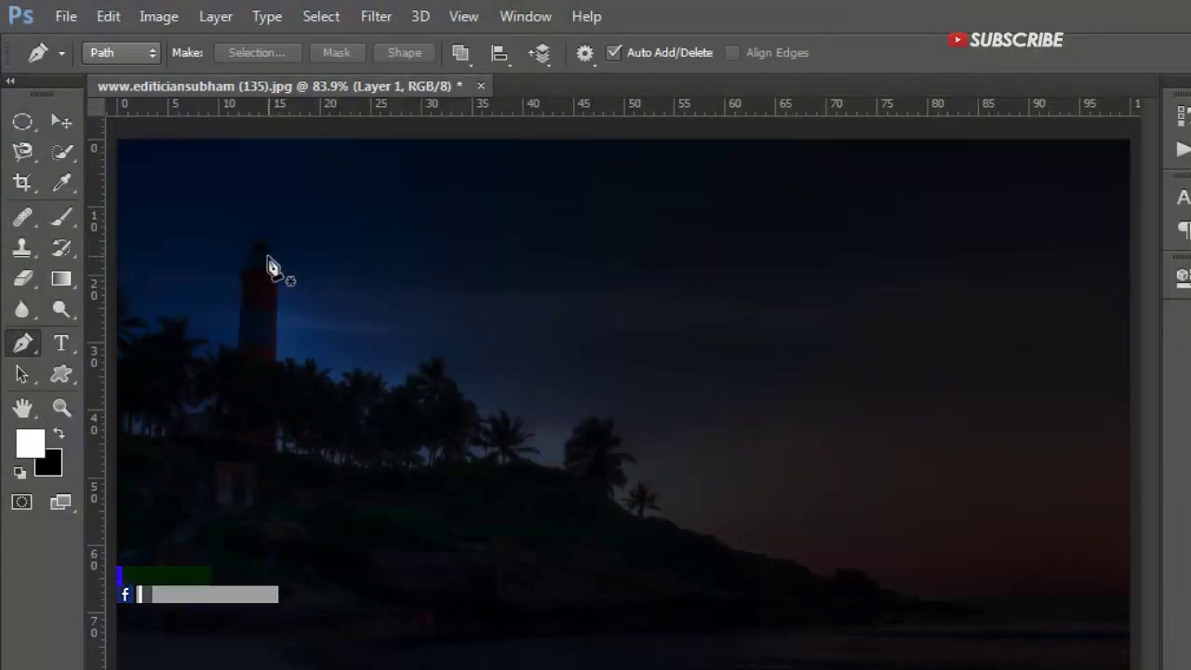
click(268, 256)
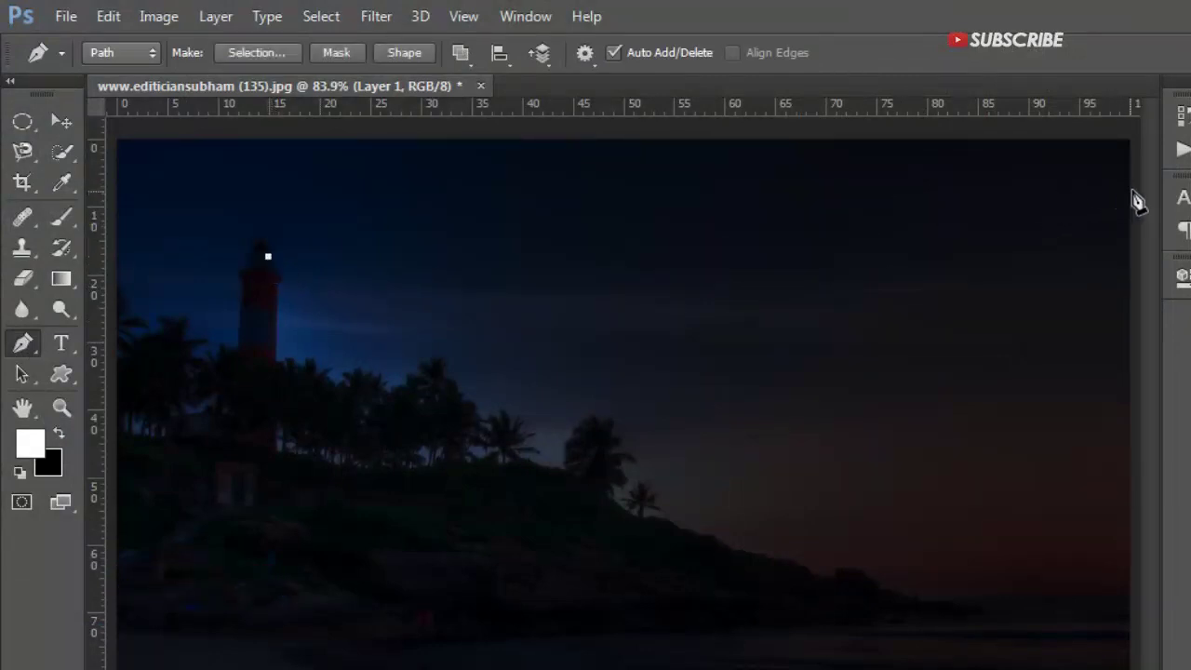
click(1136, 191)
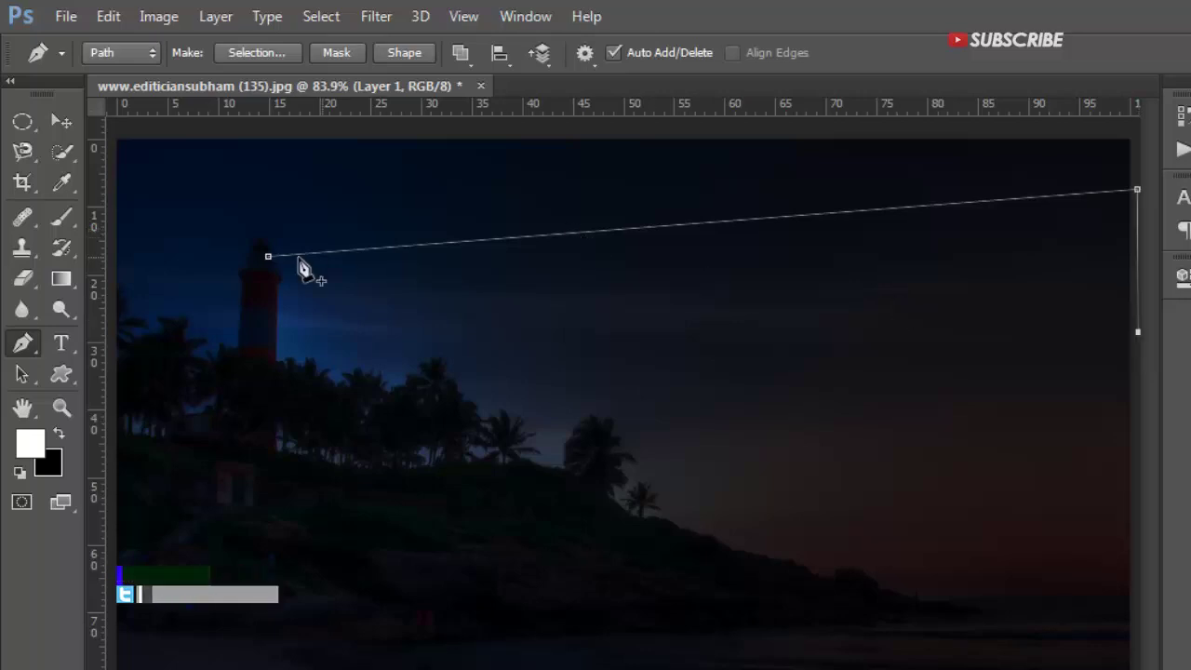
click(268, 258)
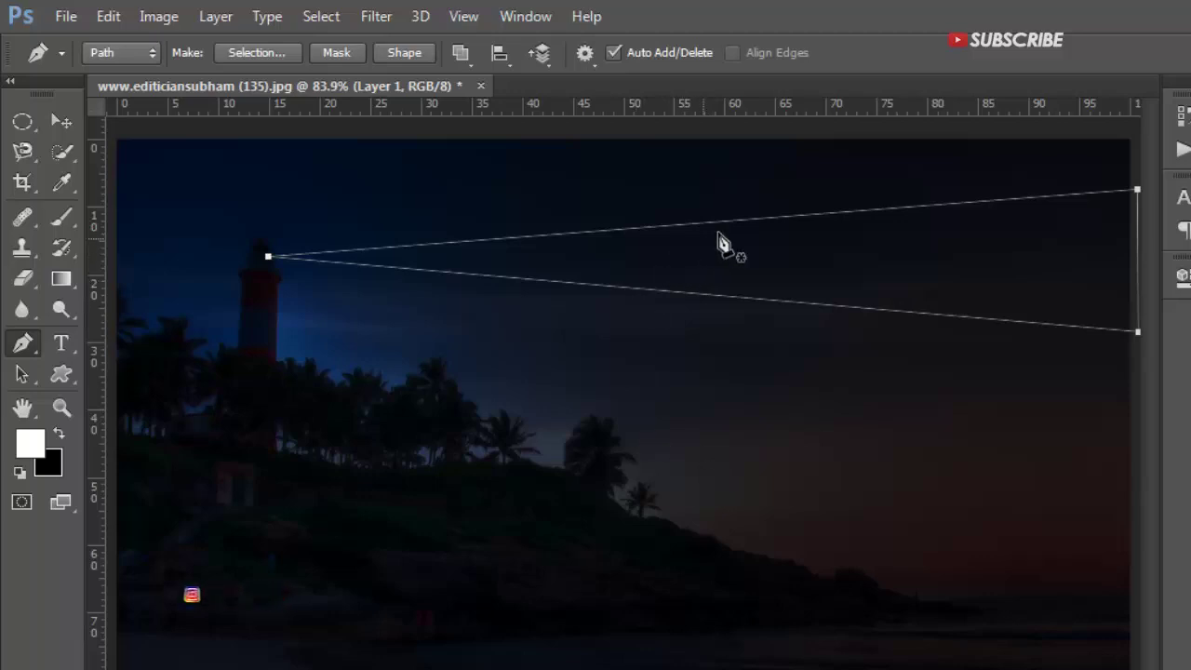
Turn the beam path into a 0 px feather selection, fill it with white, and deselect.
right_click(711, 226)
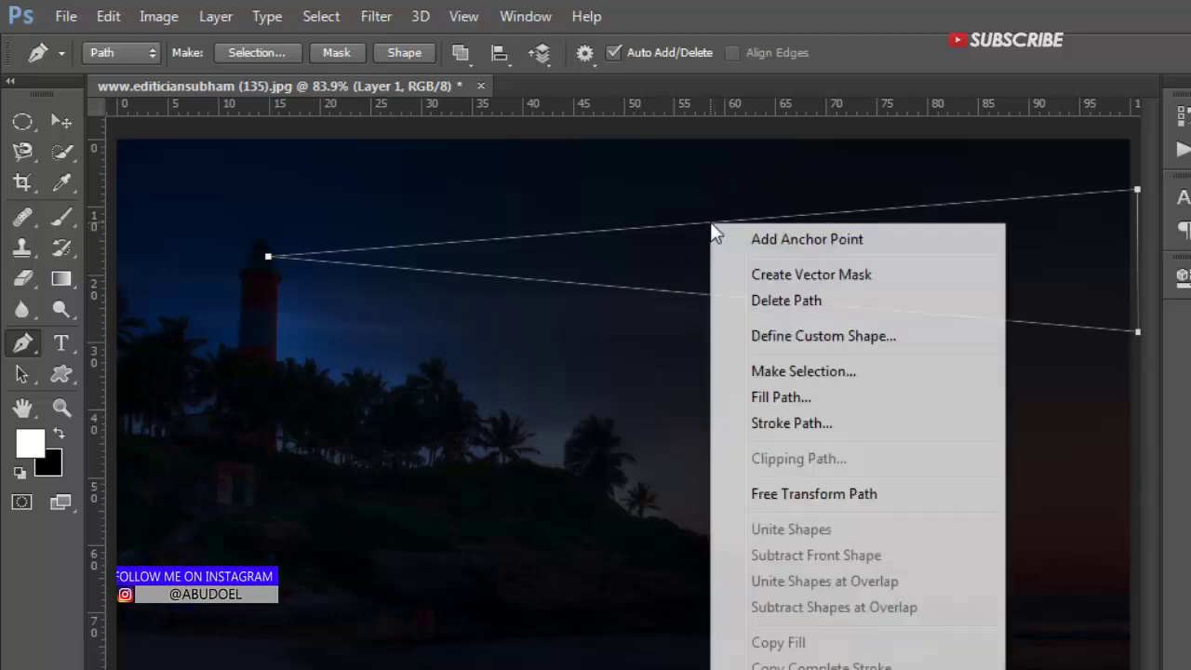
click(783, 372)
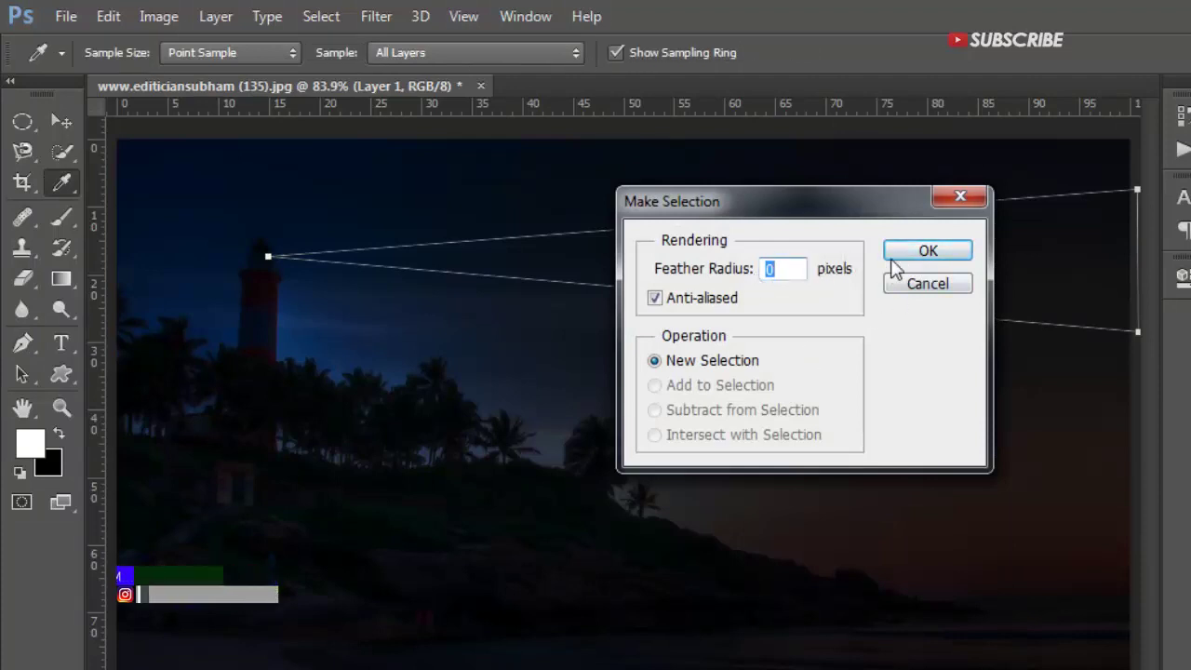
click(921, 253)
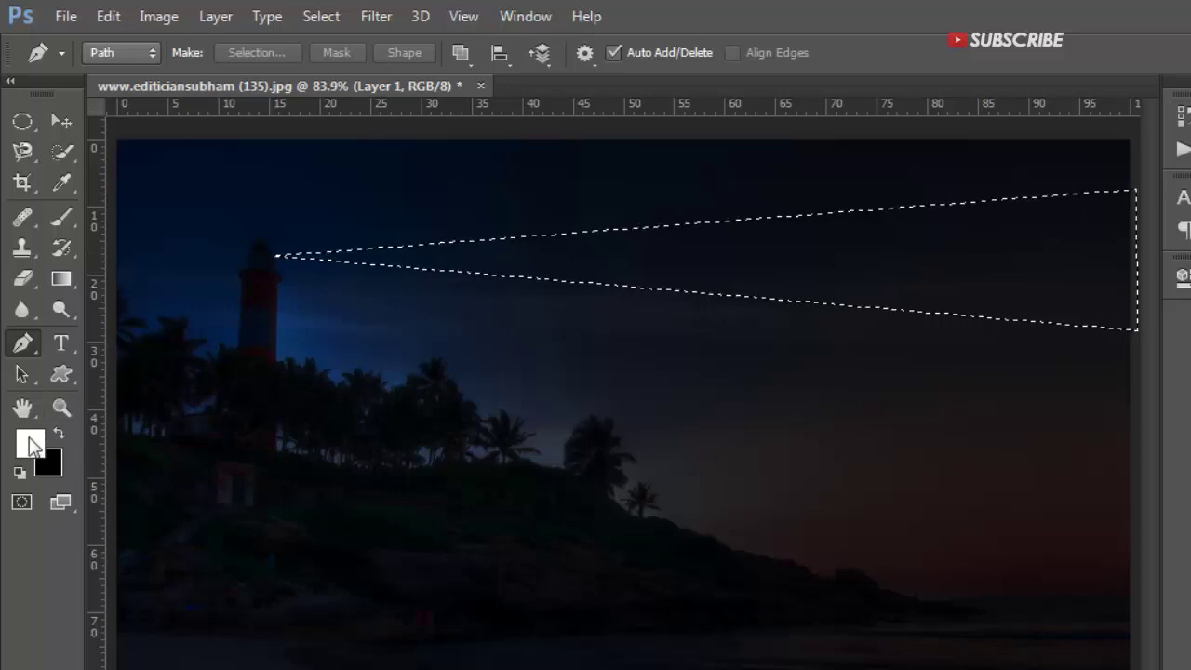
key(alt+Delete)
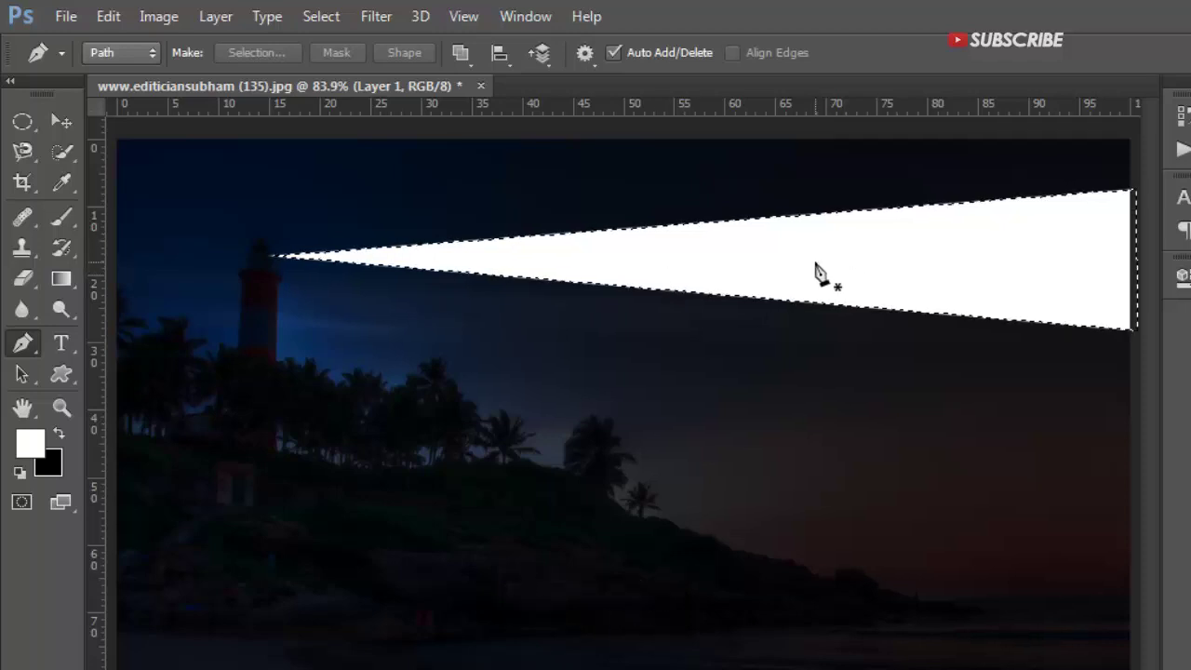
key(ctrl+d)
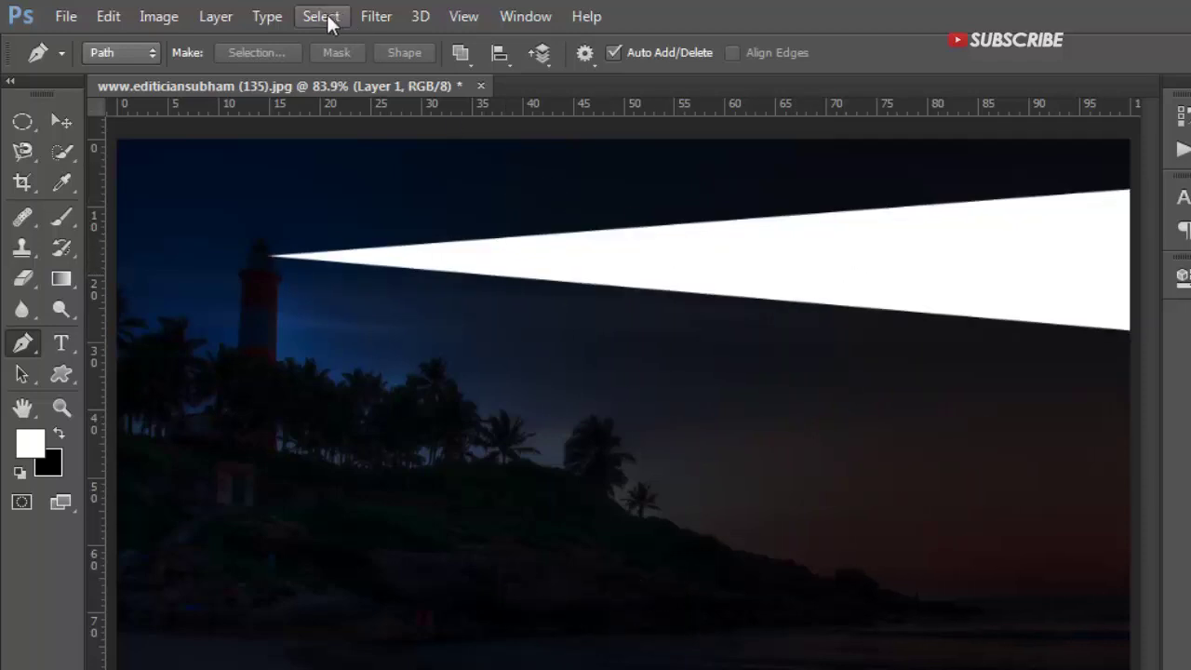
Apply a Field Blur of about 13 px to the beam, with the pin at its start.
click(375, 19)
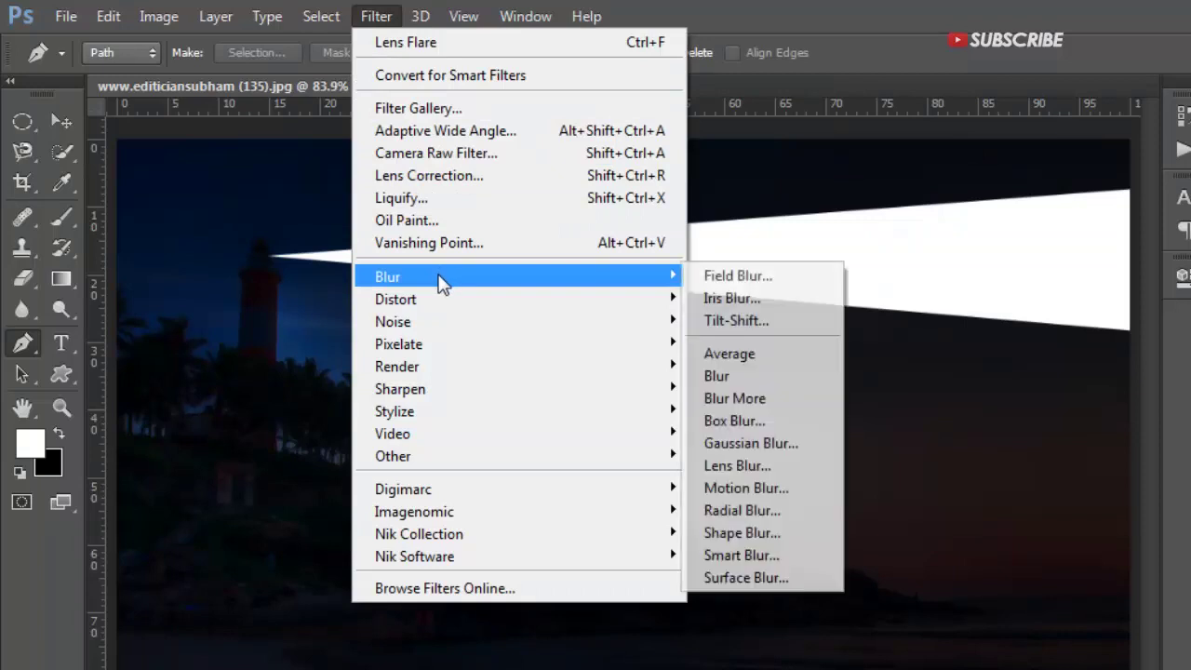
mouse_move(387, 277)
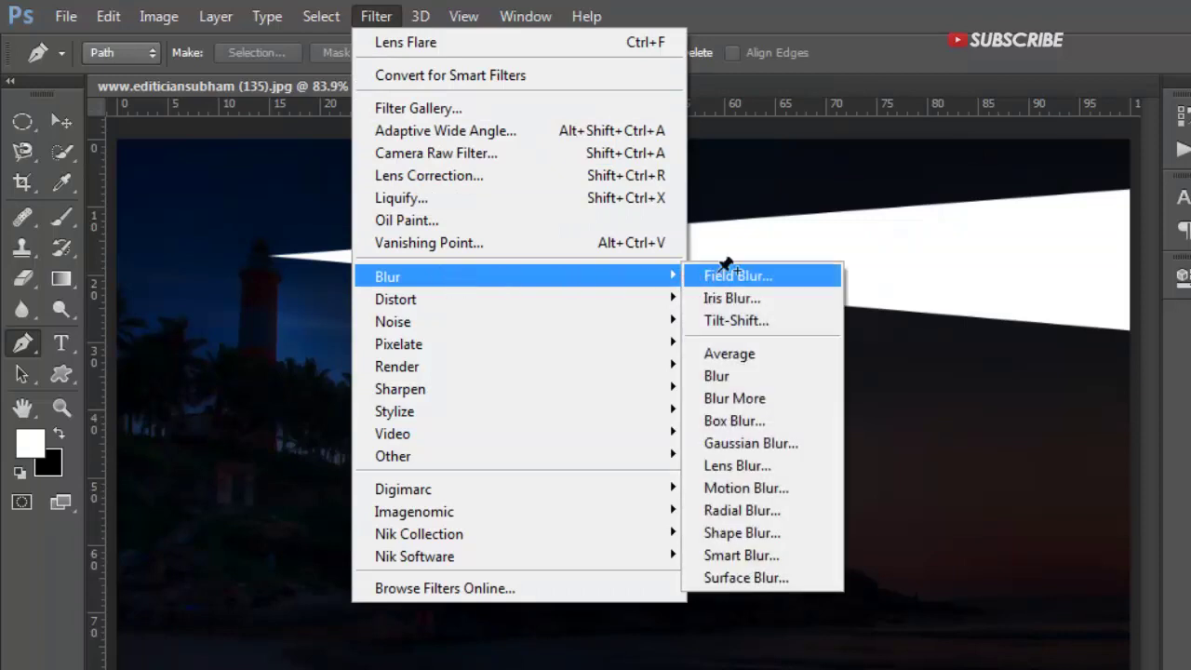
click(726, 272)
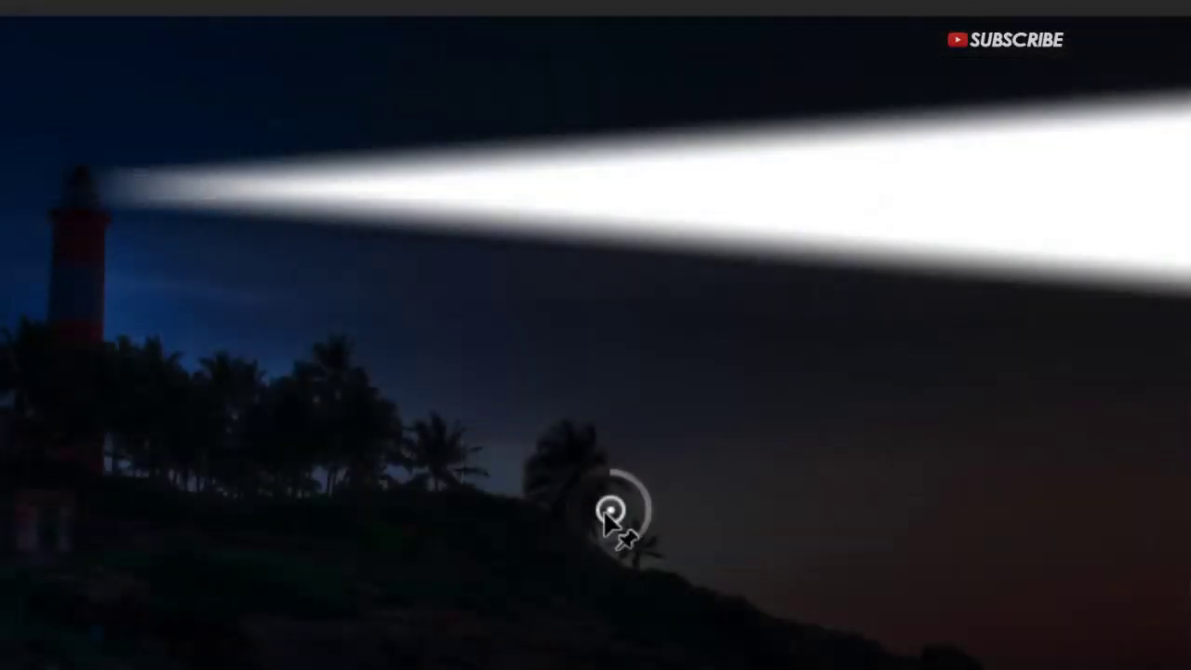
click(283, 238)
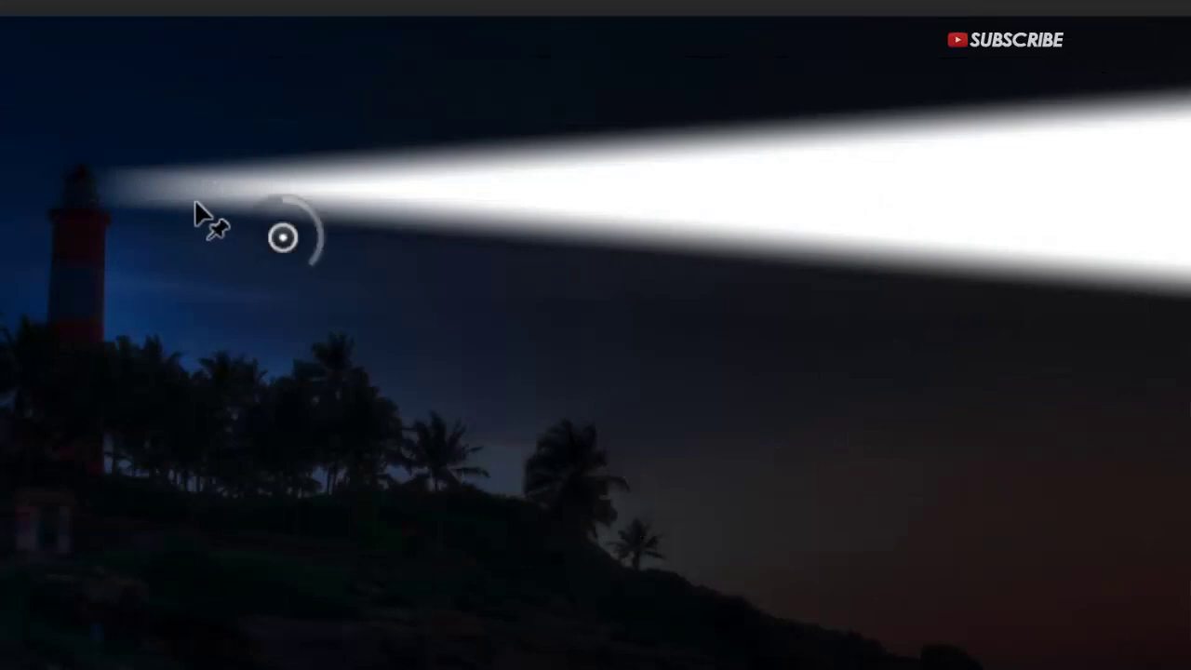
drag(163, 190, 82, 192)
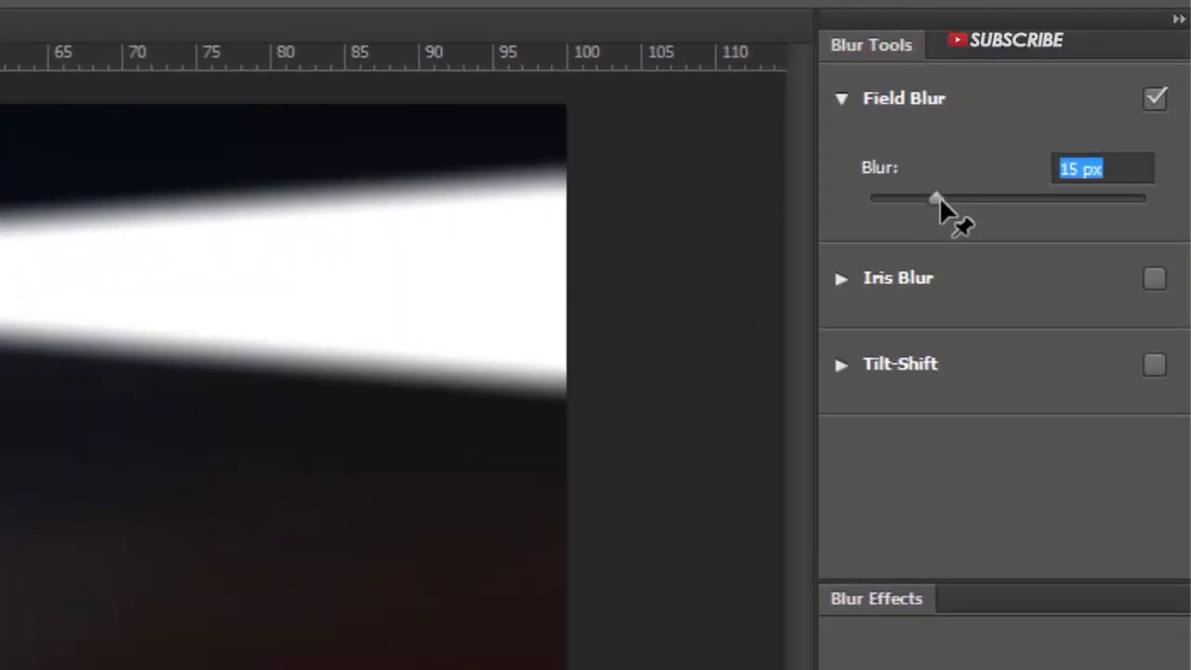
drag(936, 201, 933, 203)
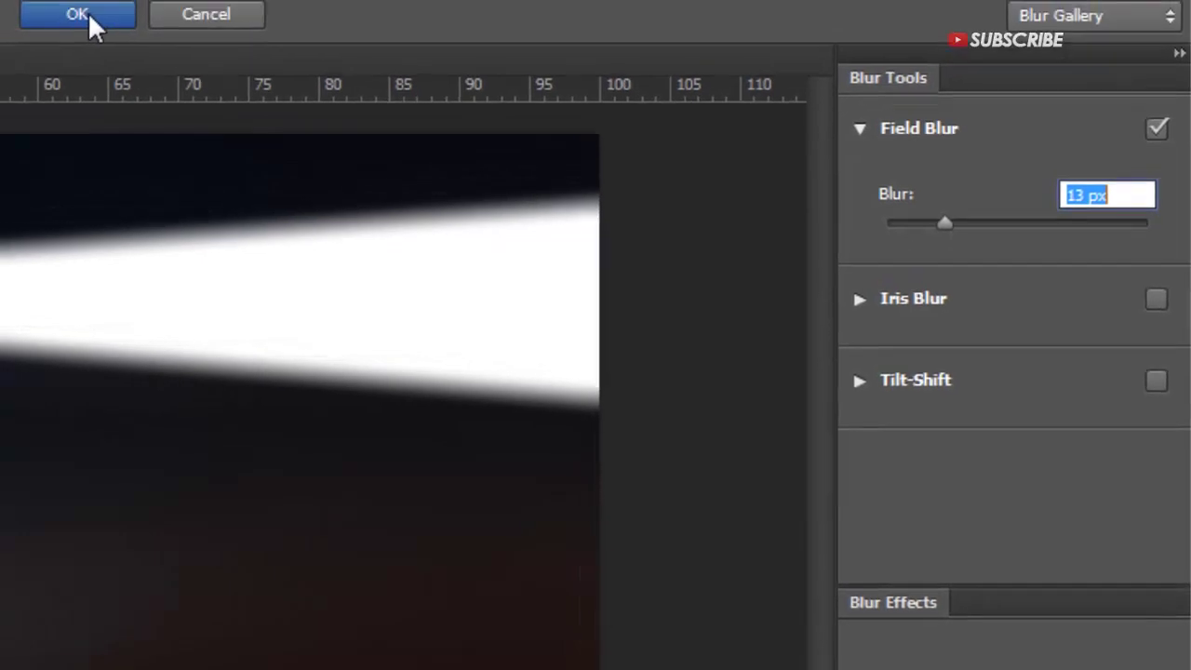
click(107, 23)
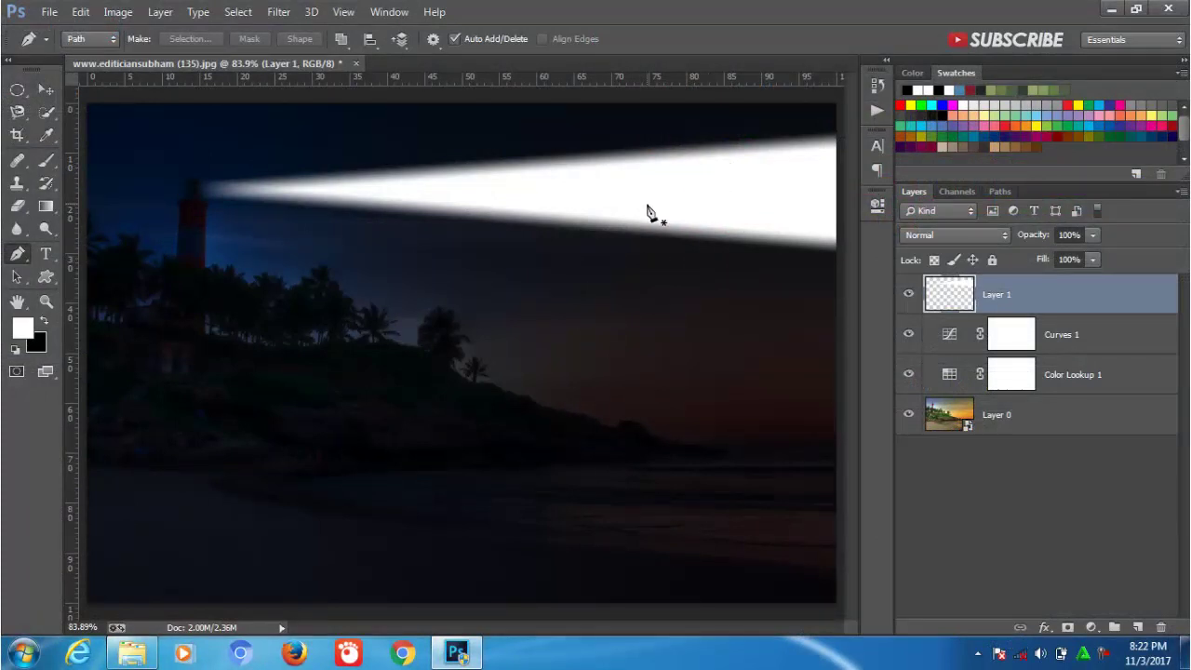
Mask Layer 1 and fade the beam rightward with a Foreground to Transparent gradient.
click(41, 90)
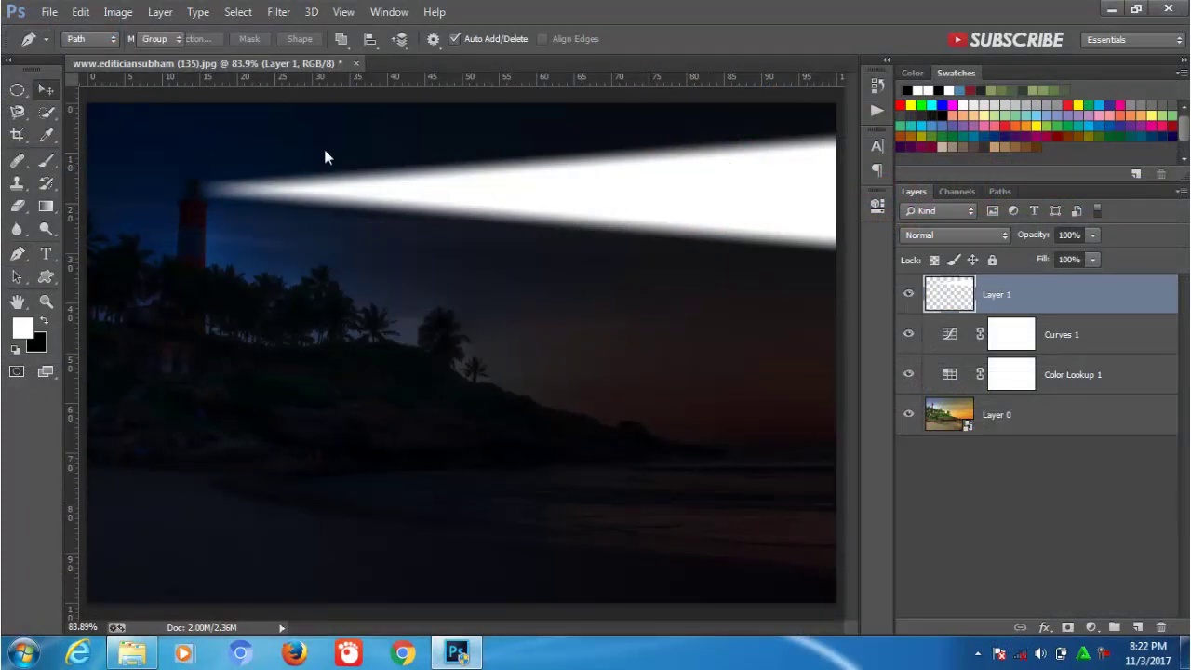
click(1068, 628)
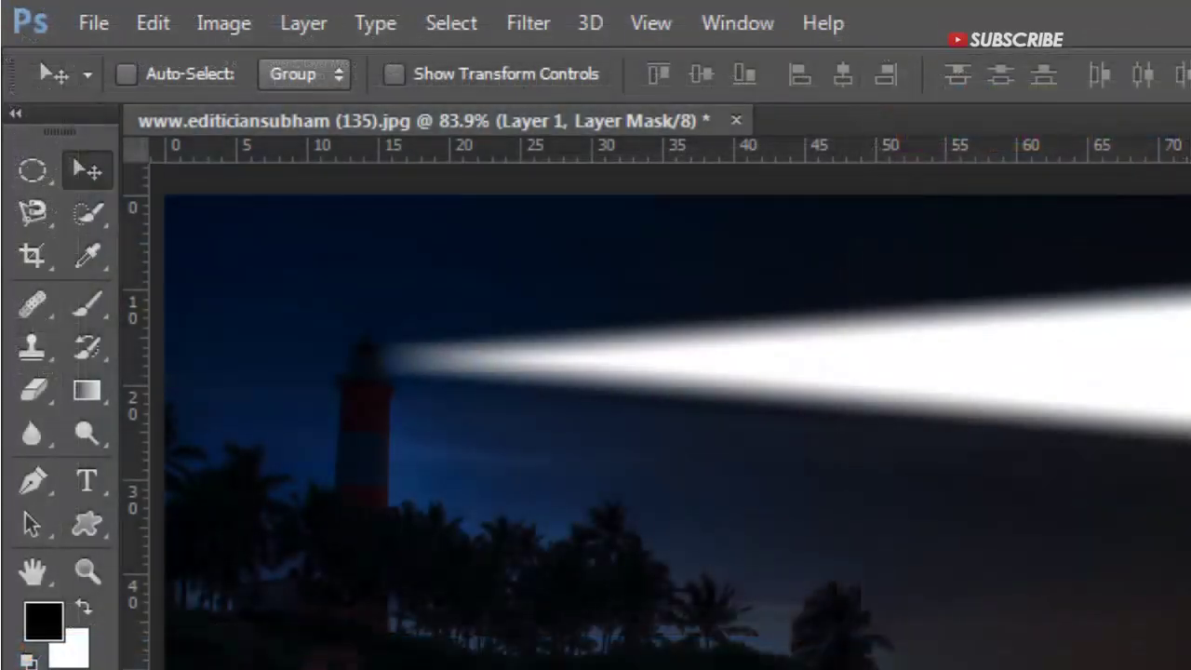
click(86, 390)
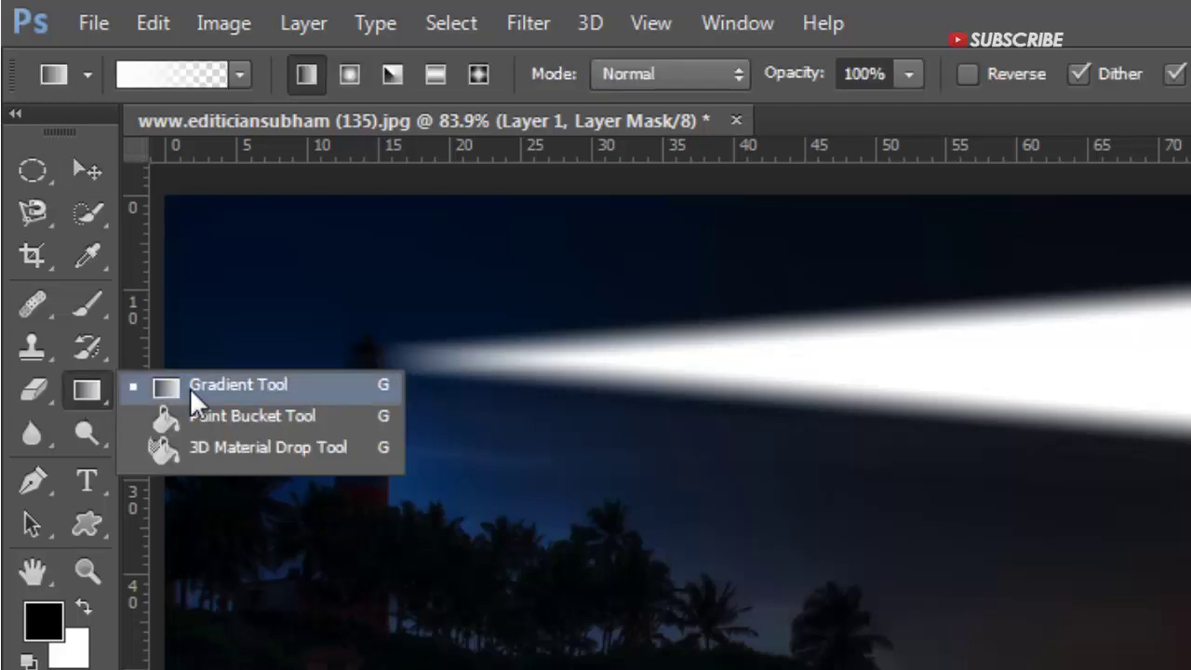
click(194, 395)
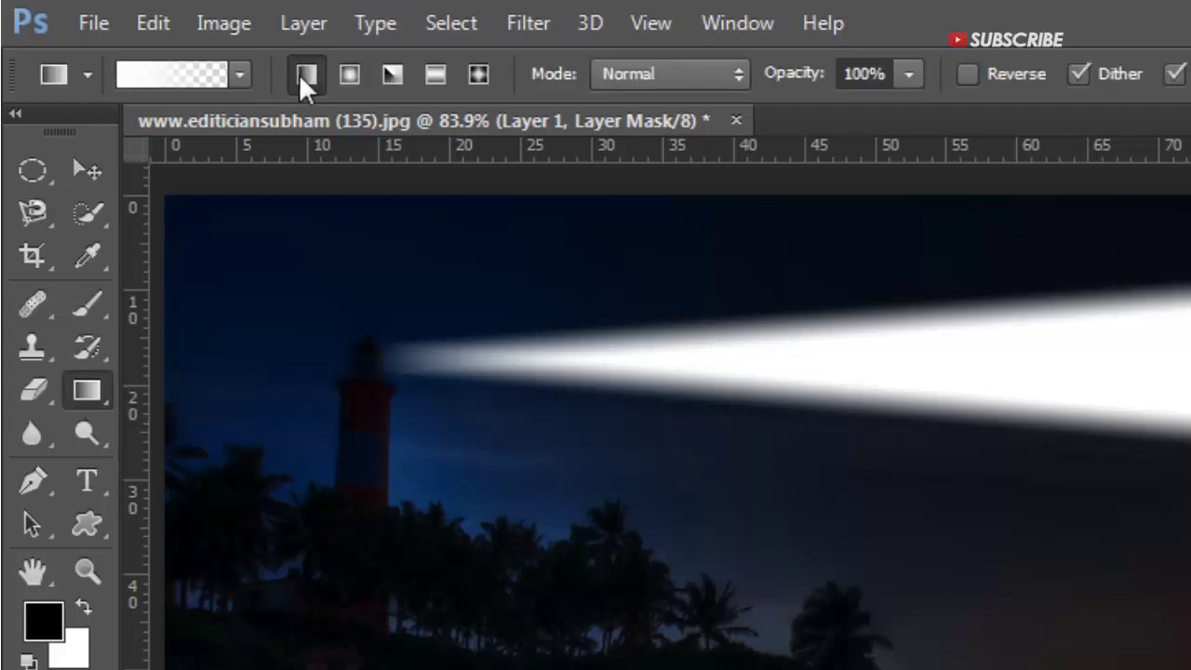
click(167, 85)
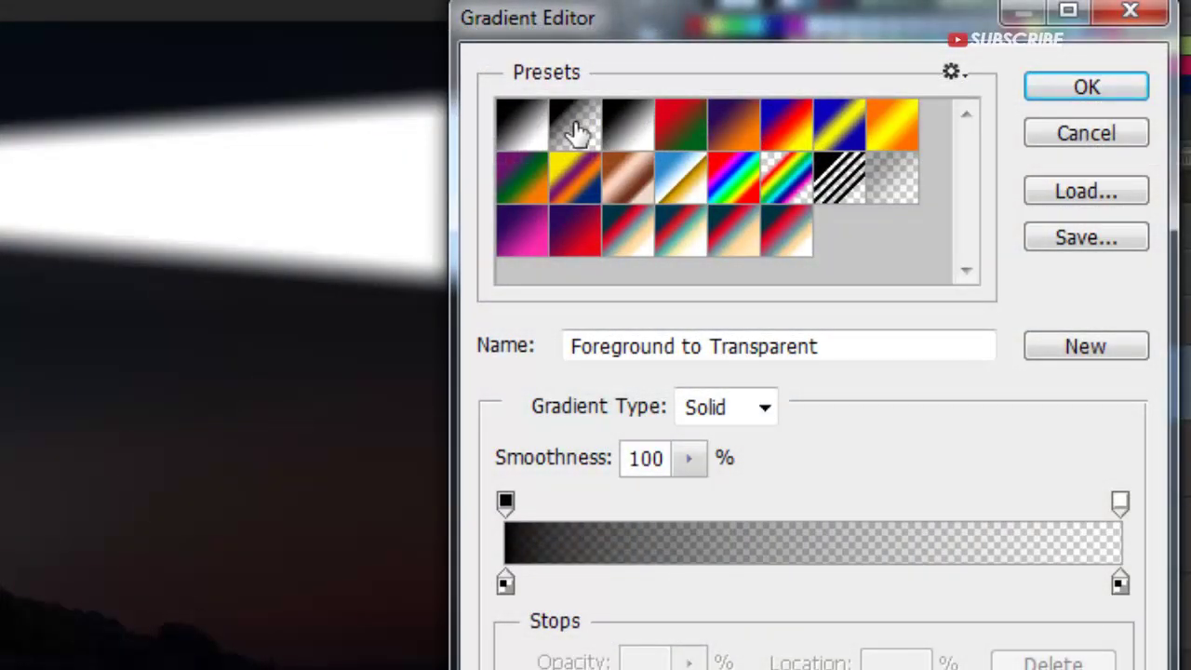
click(1063, 90)
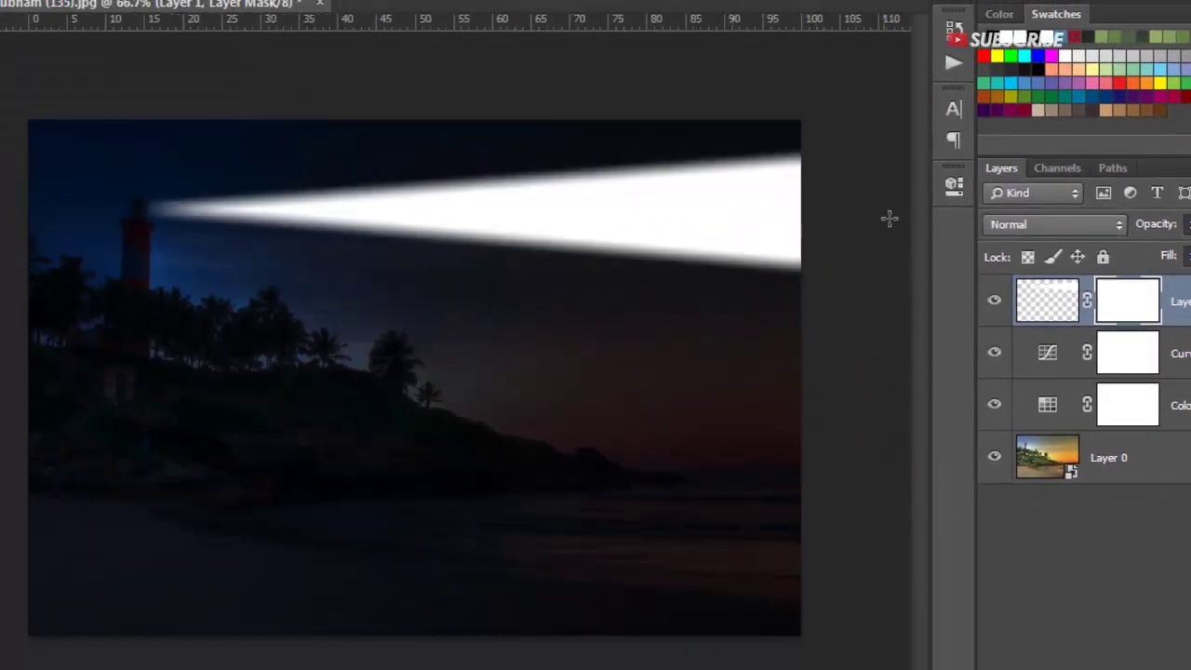
drag(899, 213, 288, 209)
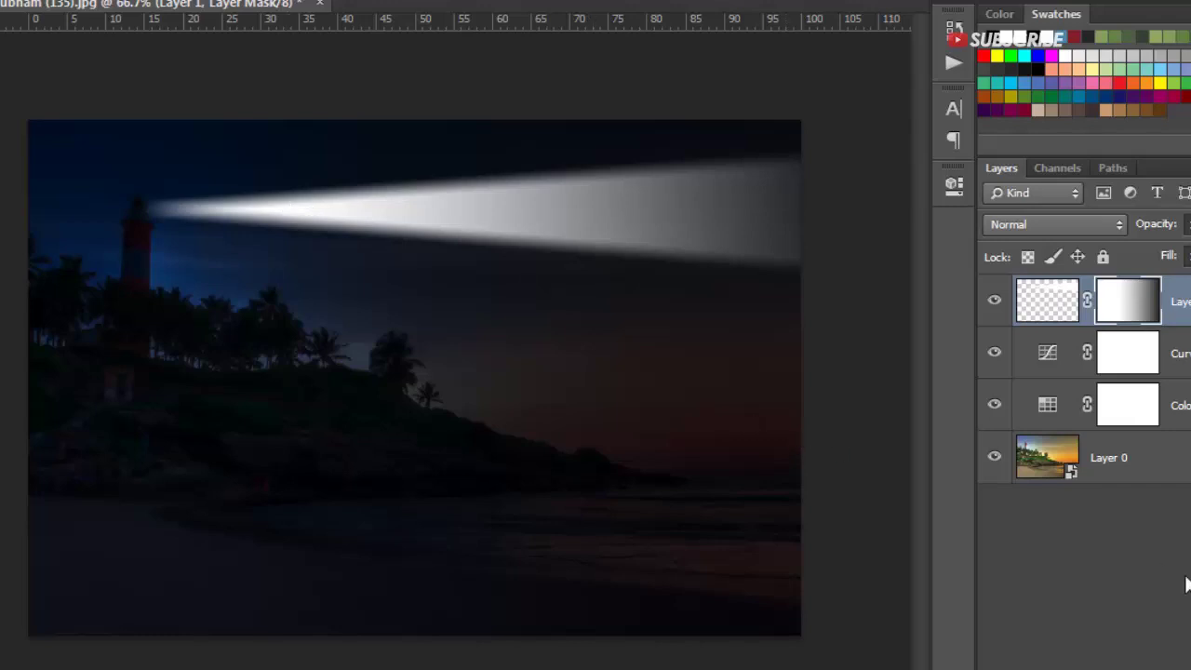
Duplicate Layer 1, swap the foreground and background colours, and make Layer 1 copy a Smart Object.
key(ctrl+j)
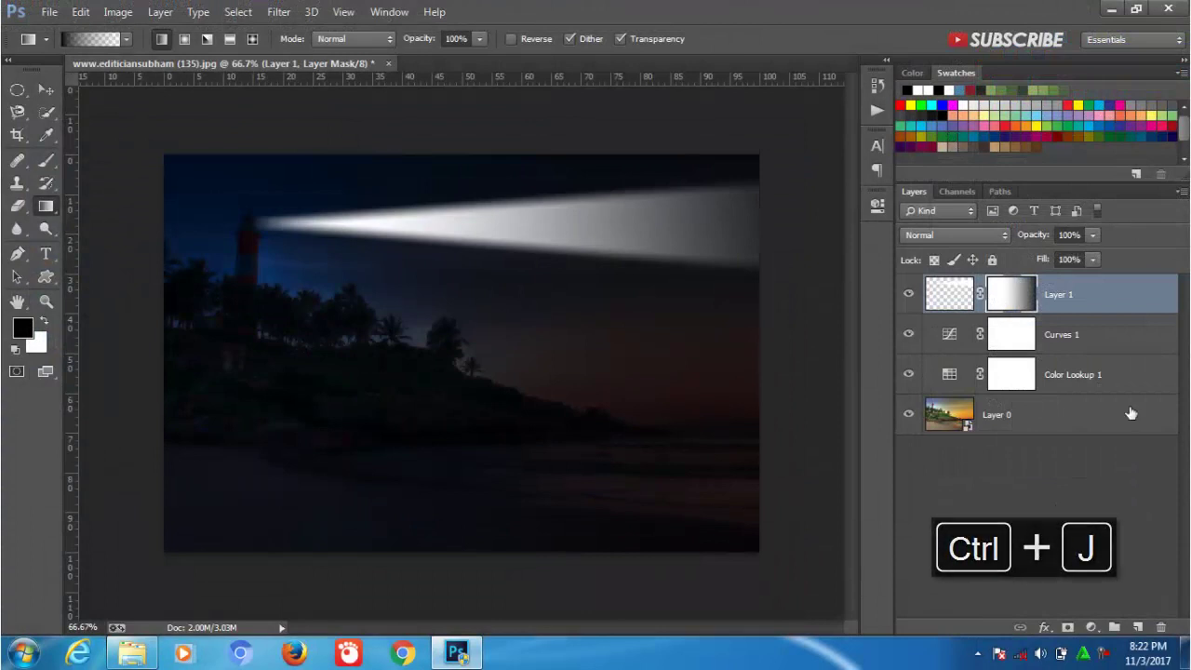
key(x)
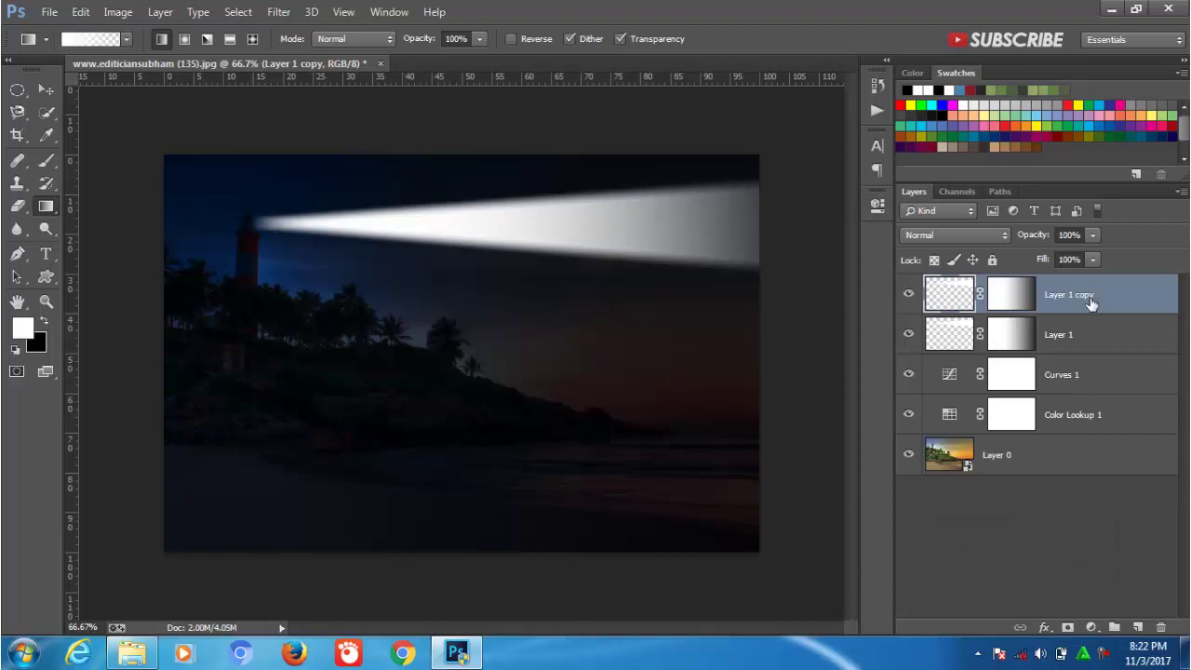
right_click(1091, 302)
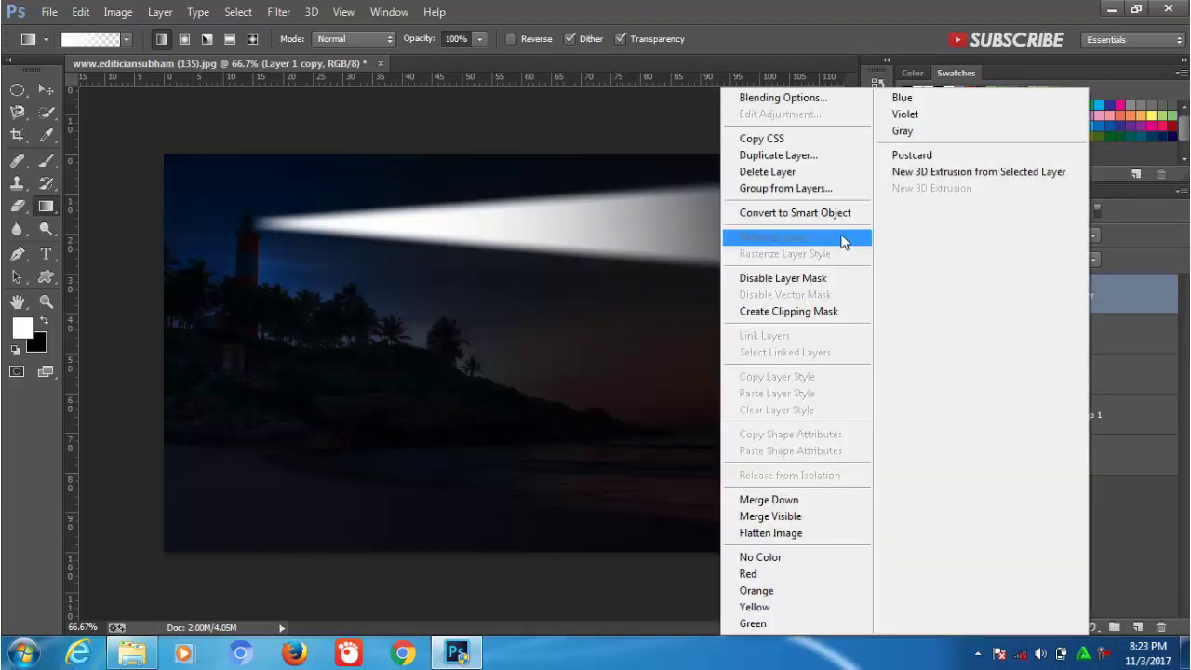
click(823, 217)
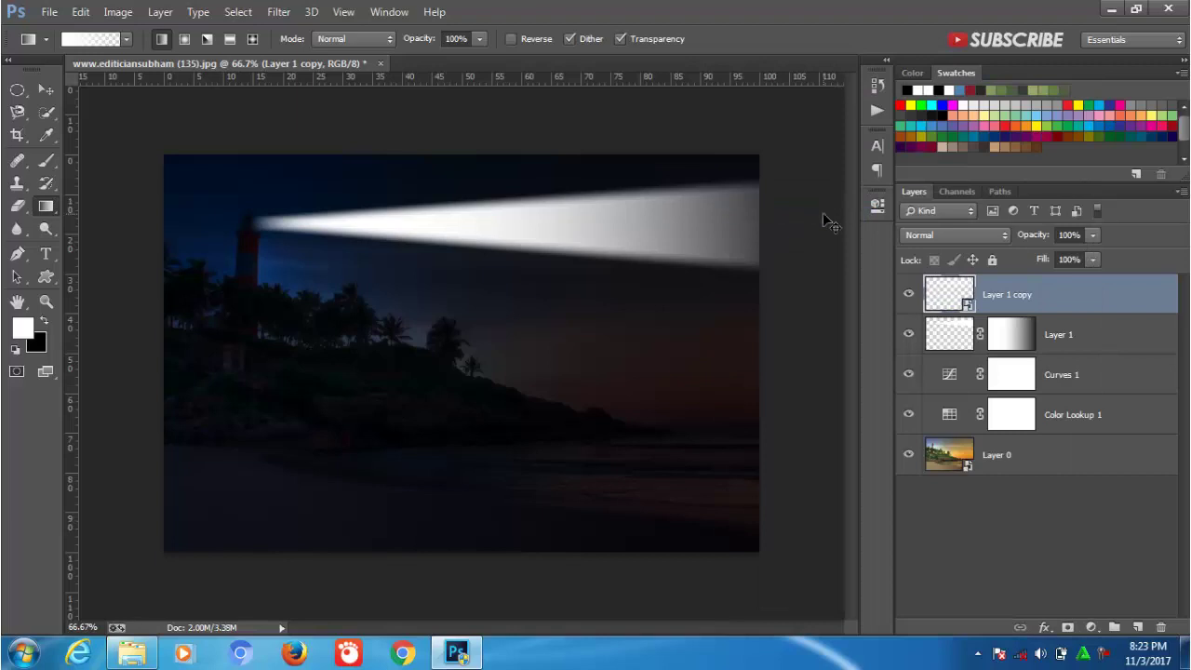
Flip Layer 1 copy horizontally around its left end so a second beam shines left.
key(ctrl+t)
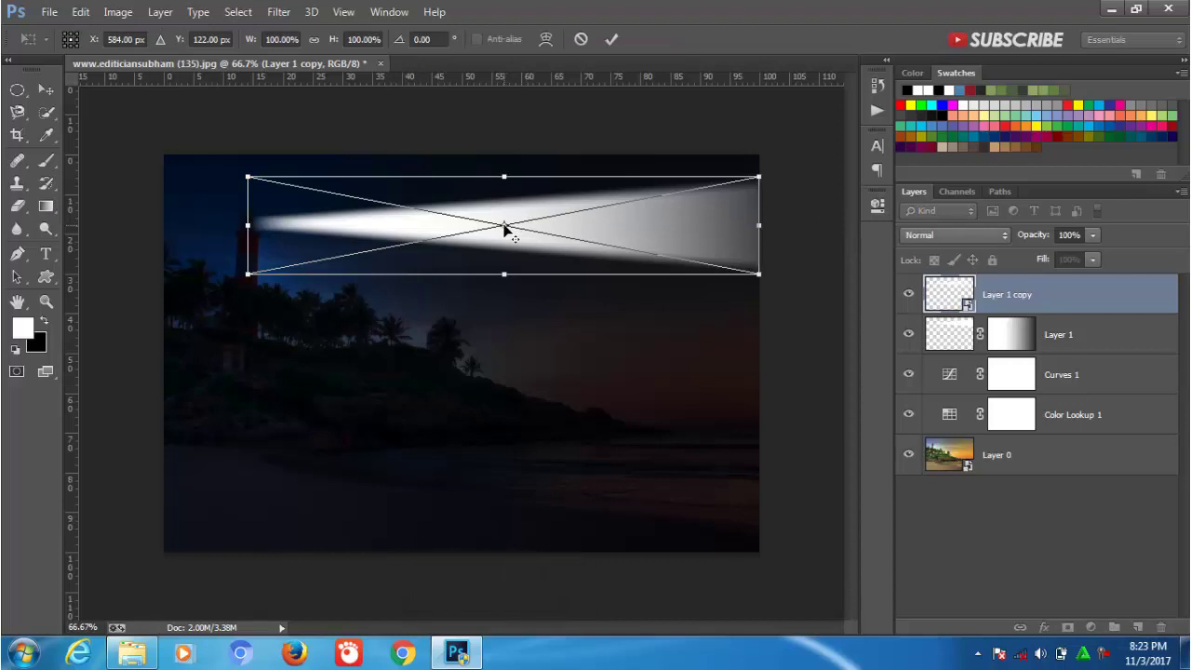
drag(505, 225, 251, 228)
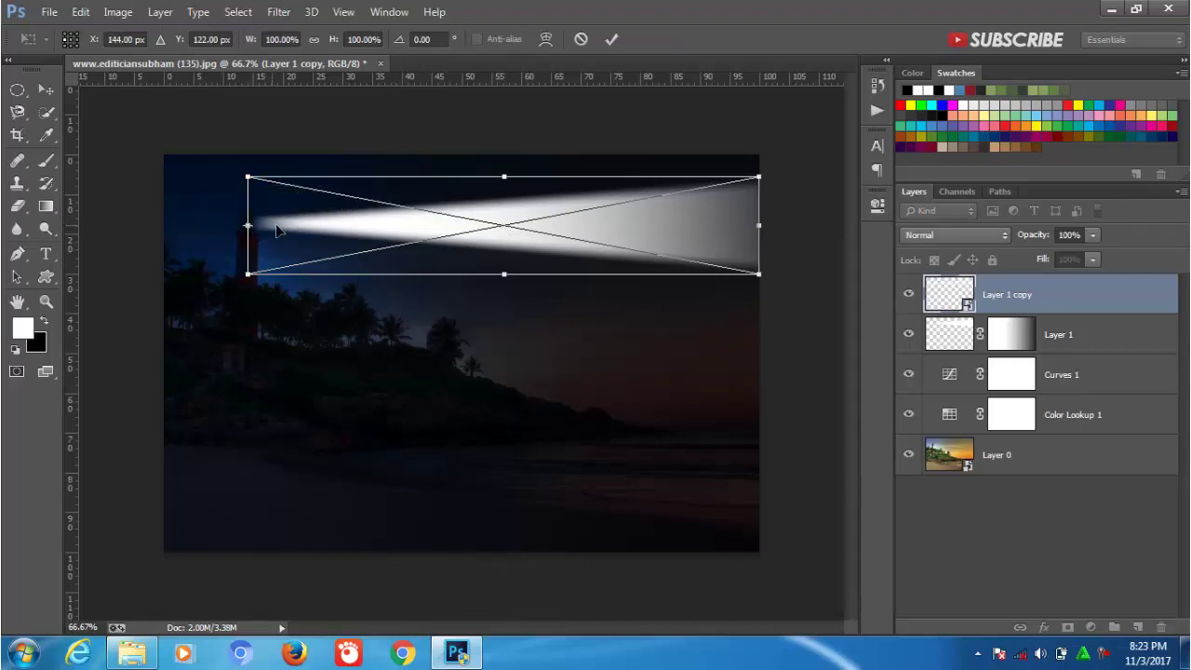
right_click(289, 232)
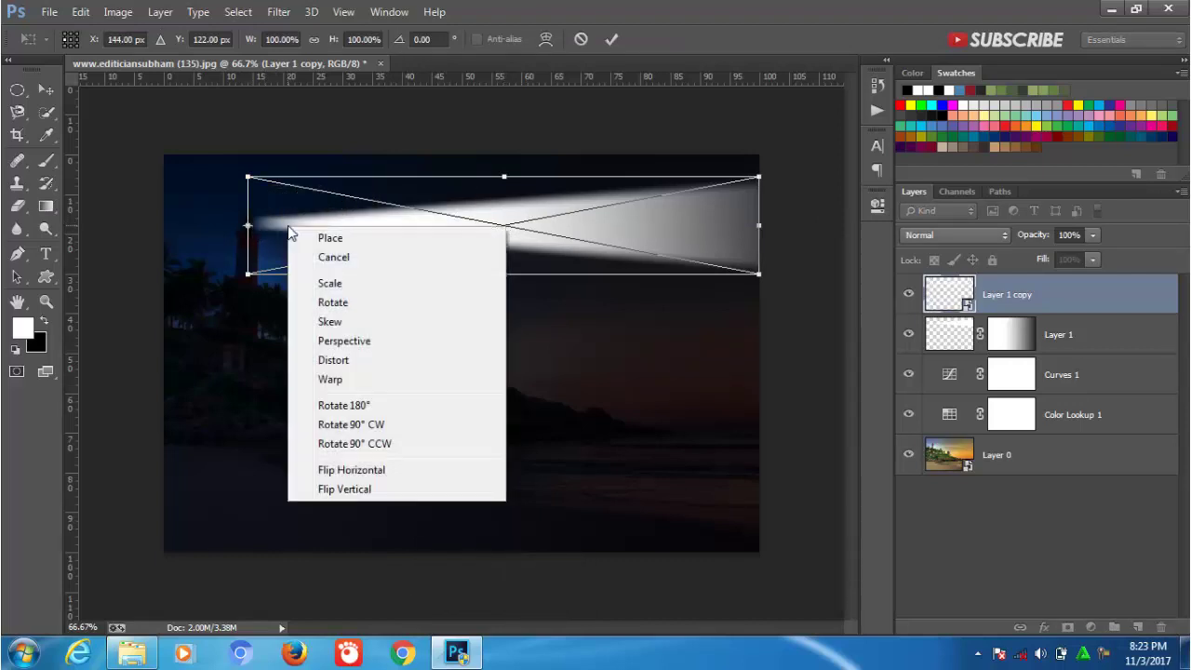
click(369, 472)
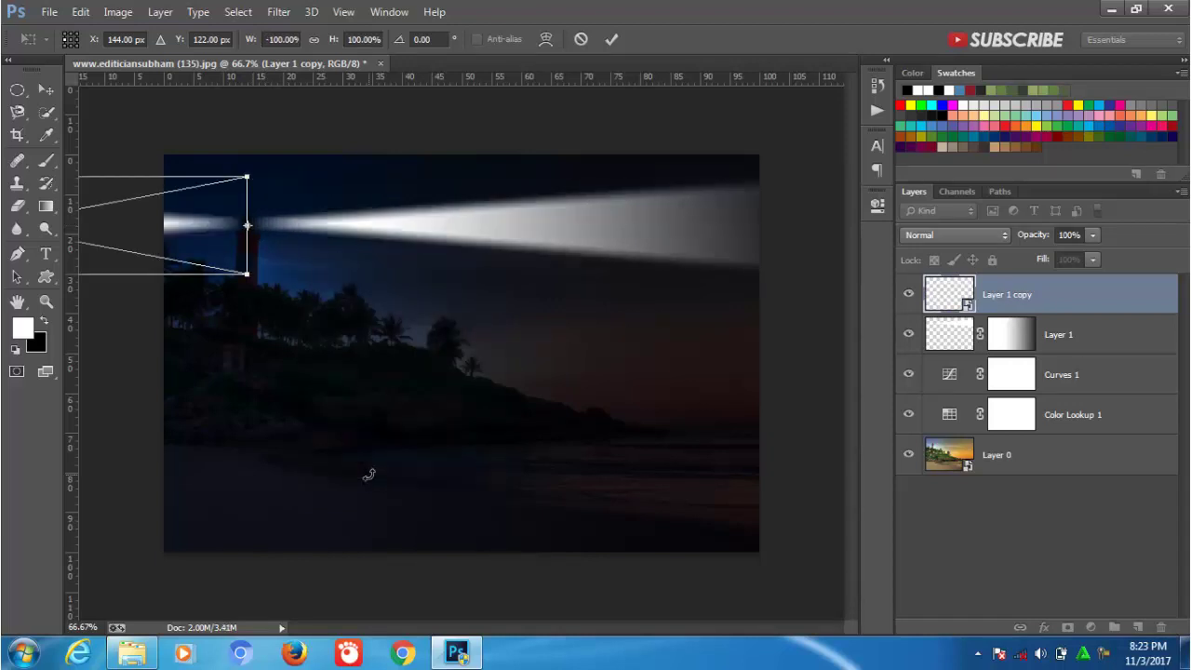
click(610, 40)
key(g)
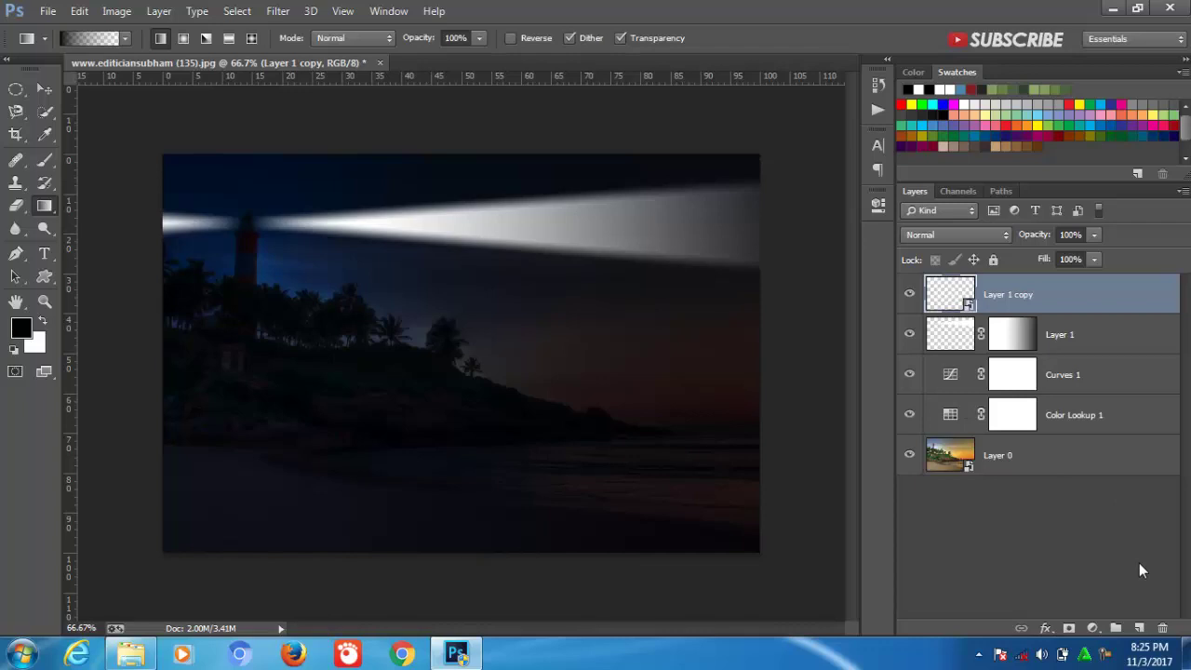
Stamp all visible layers into Layer 2, then add a Layer 3 filled solid black.
key(ctrl+shift+alt+e)
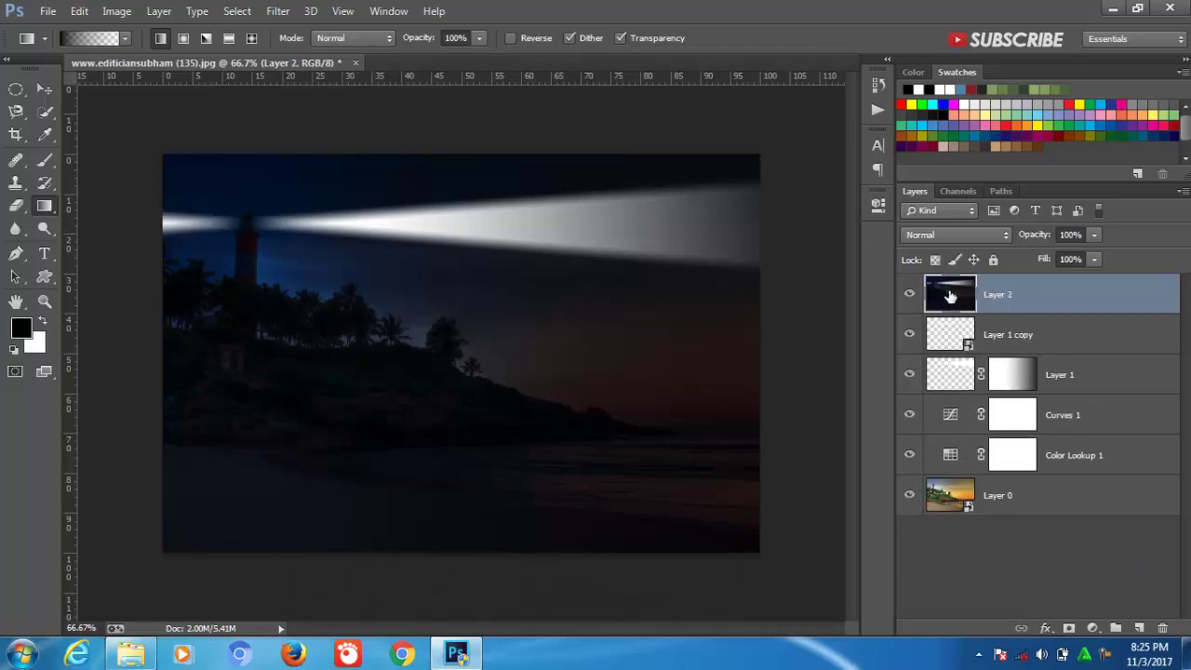
click(1141, 628)
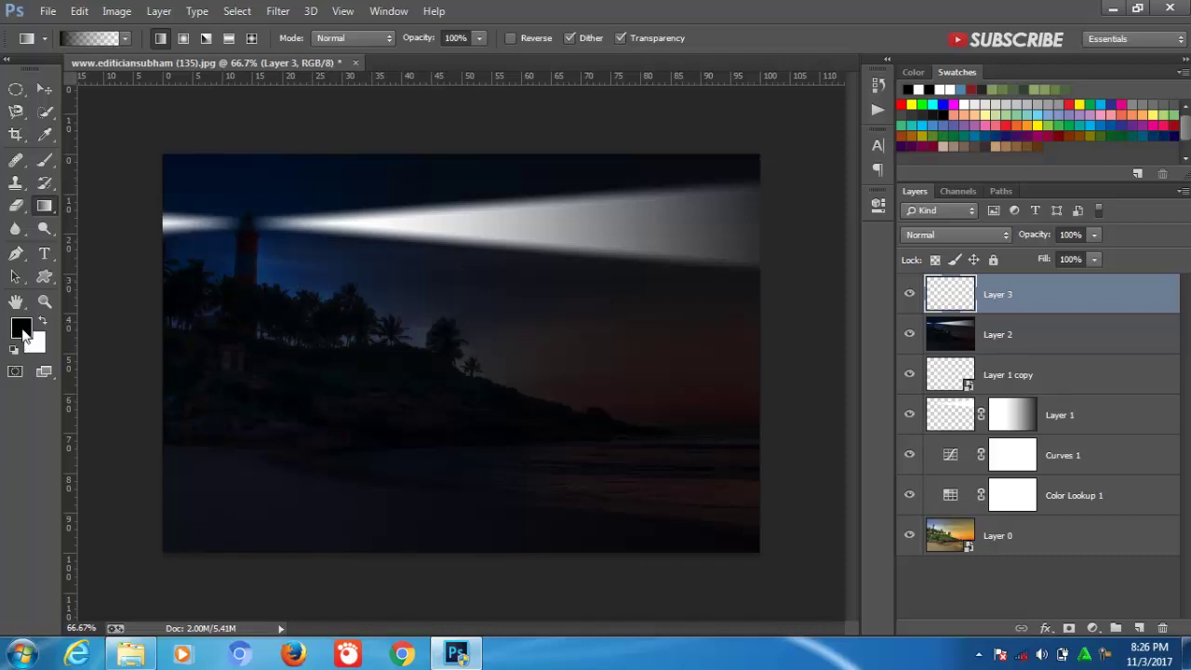
key(alt+Delete)
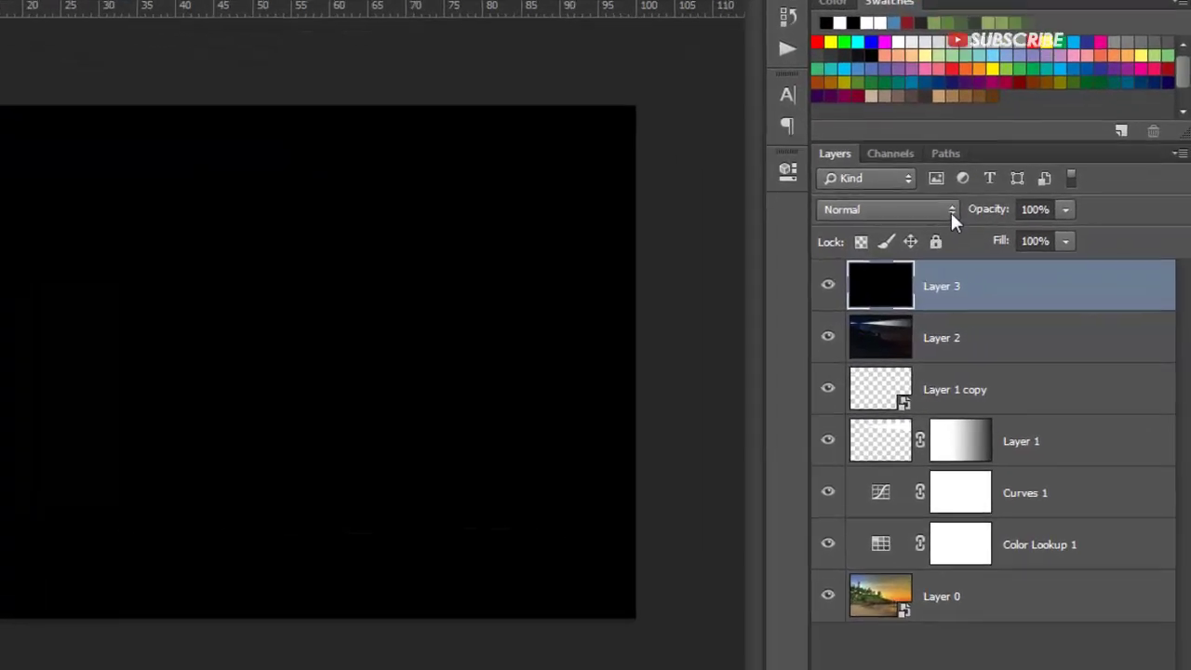
Set black Layer 3 to Screen blending, move it below Layer 2, and select Layer 2.
click(984, 227)
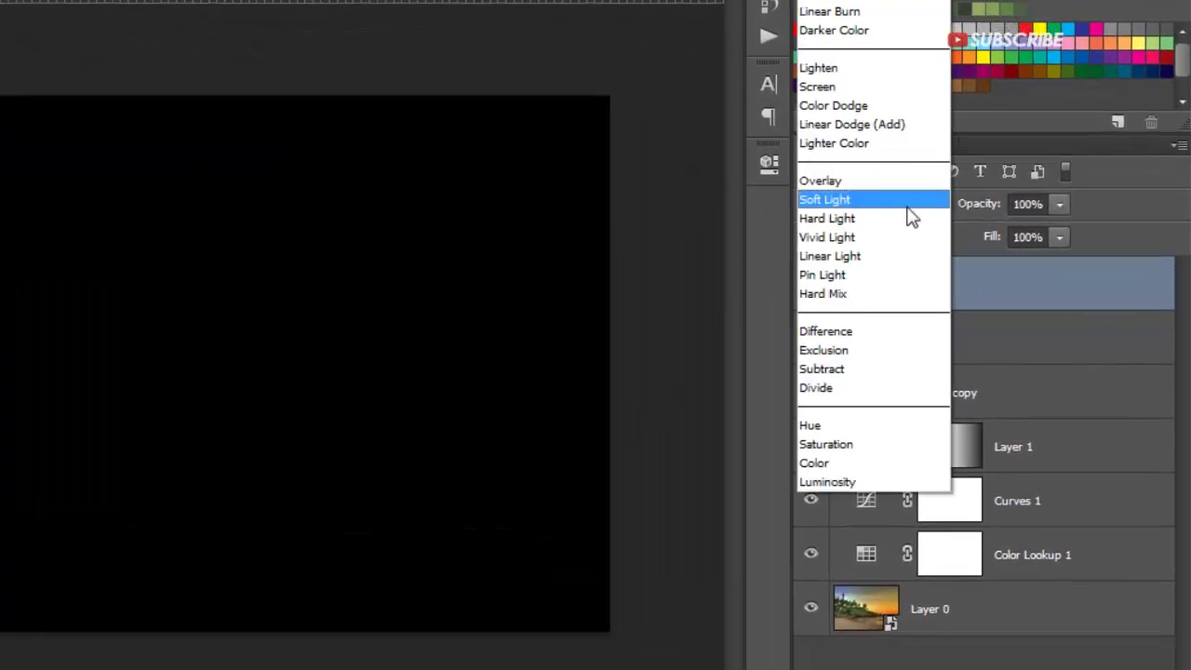
click(847, 87)
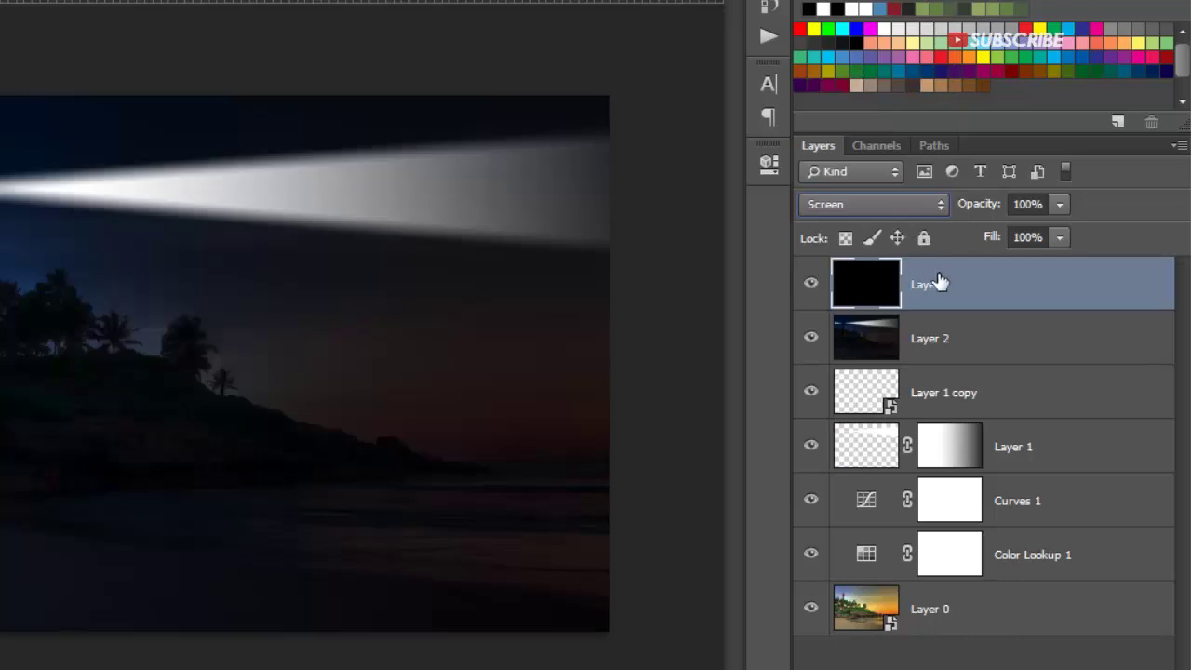
drag(938, 283, 934, 338)
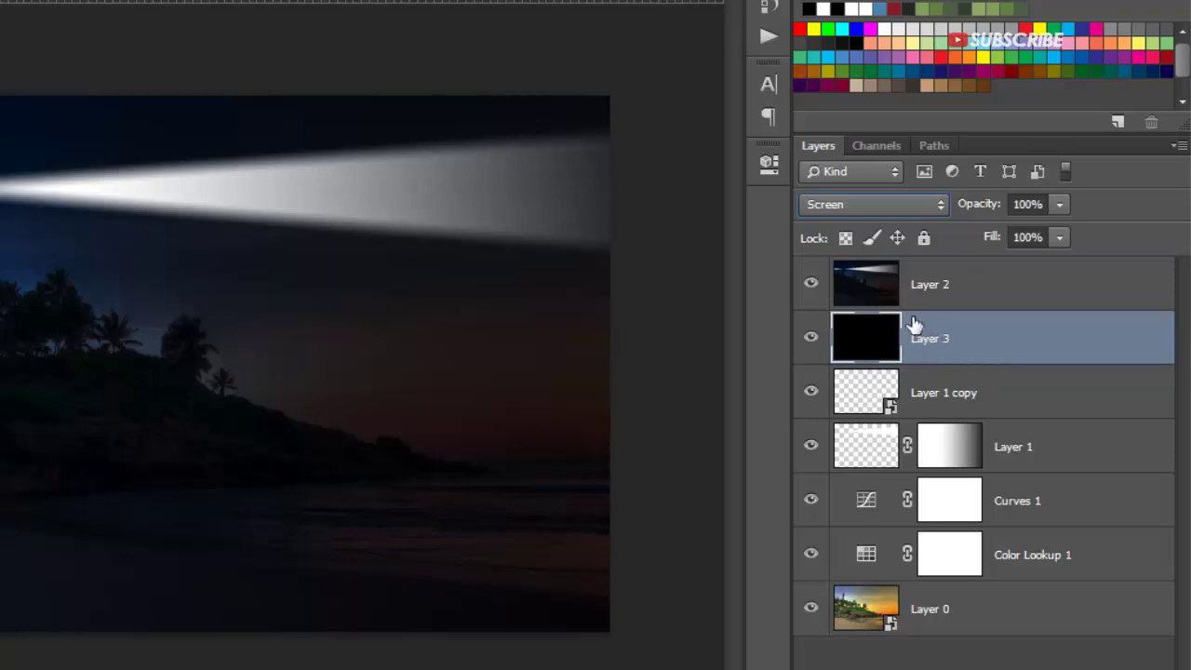
click(877, 285)
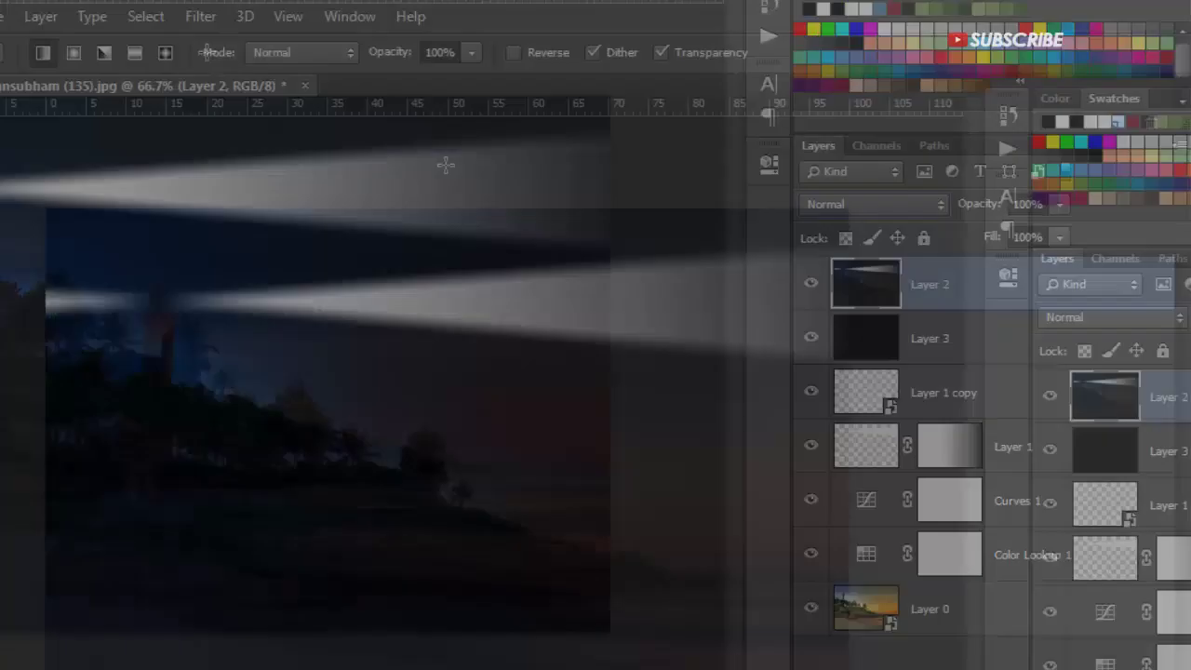
Render a Movie Prime lens flare at 53% brightness centred on the lighthouse lamp in Layer 2.
click(201, 19)
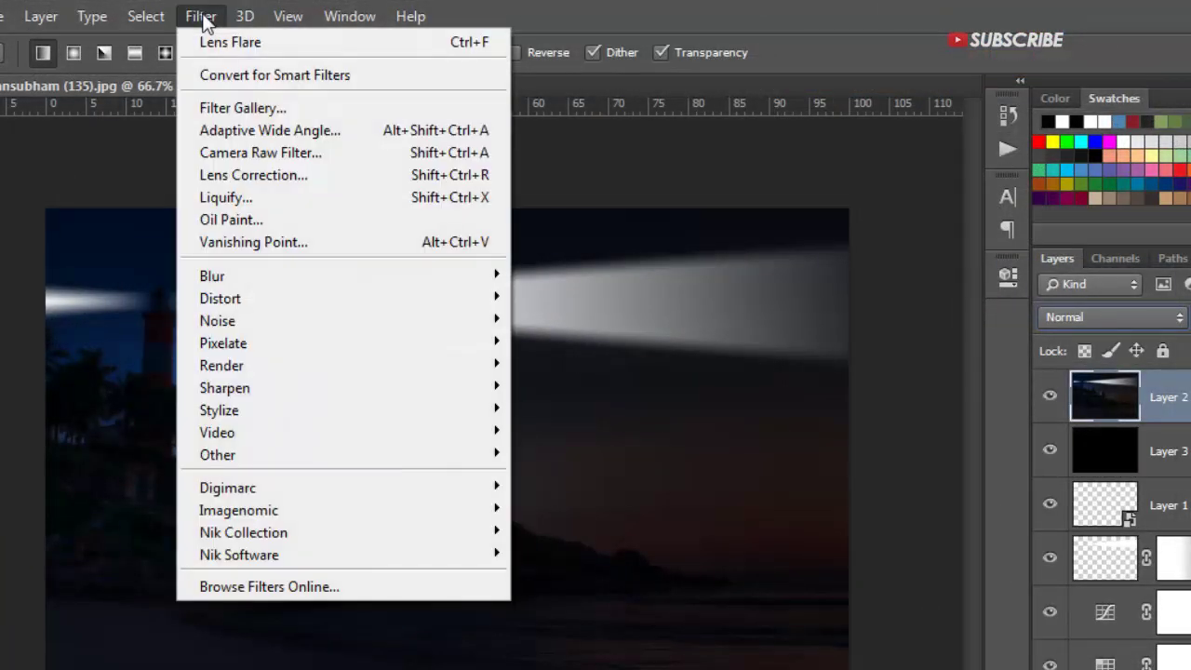
mouse_move(221, 366)
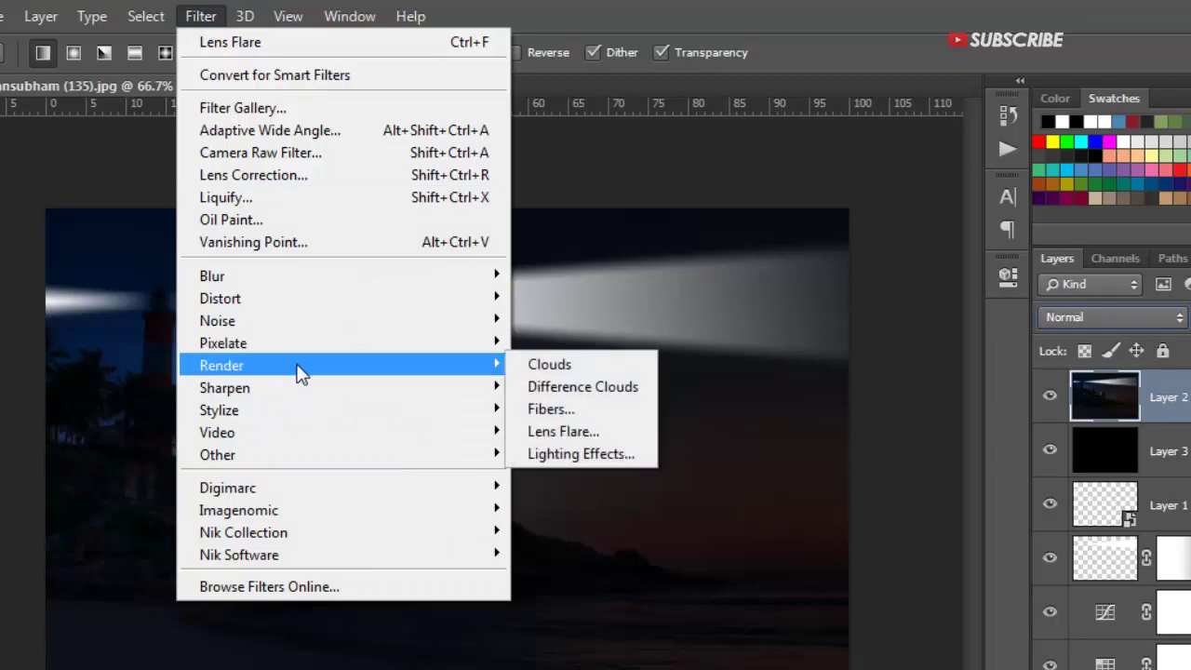
click(601, 430)
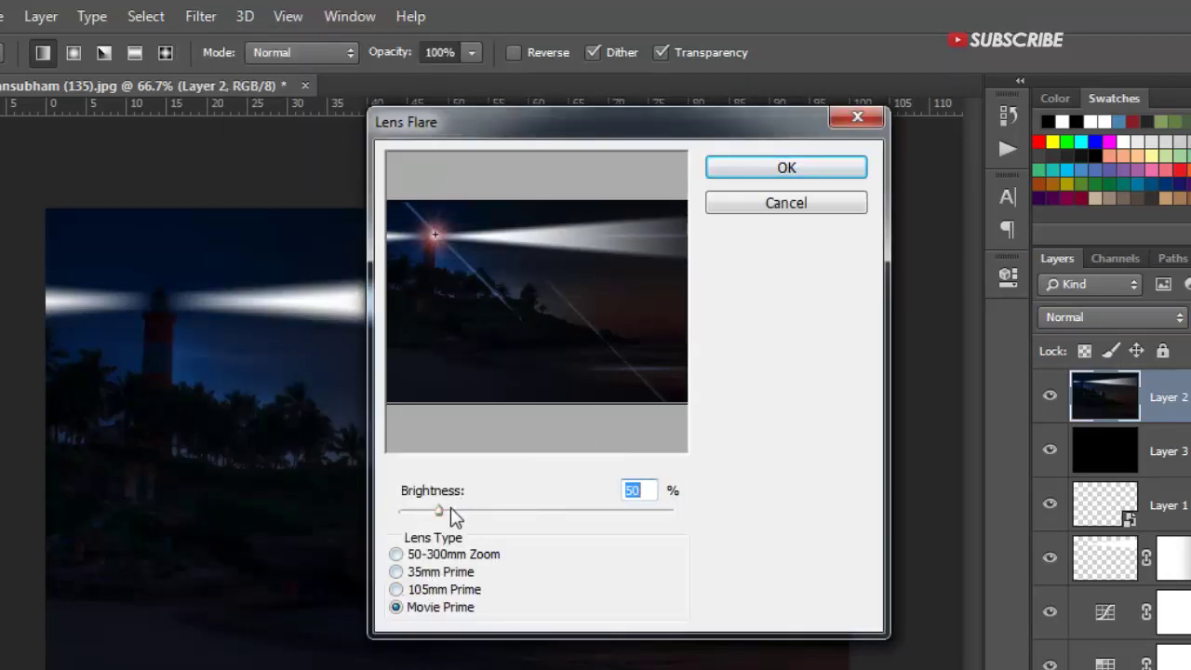
mouse_move(440, 513)
mouse_down()
mouse_move(459, 514)
mouse_move(444, 518)
mouse_up()
click(432, 234)
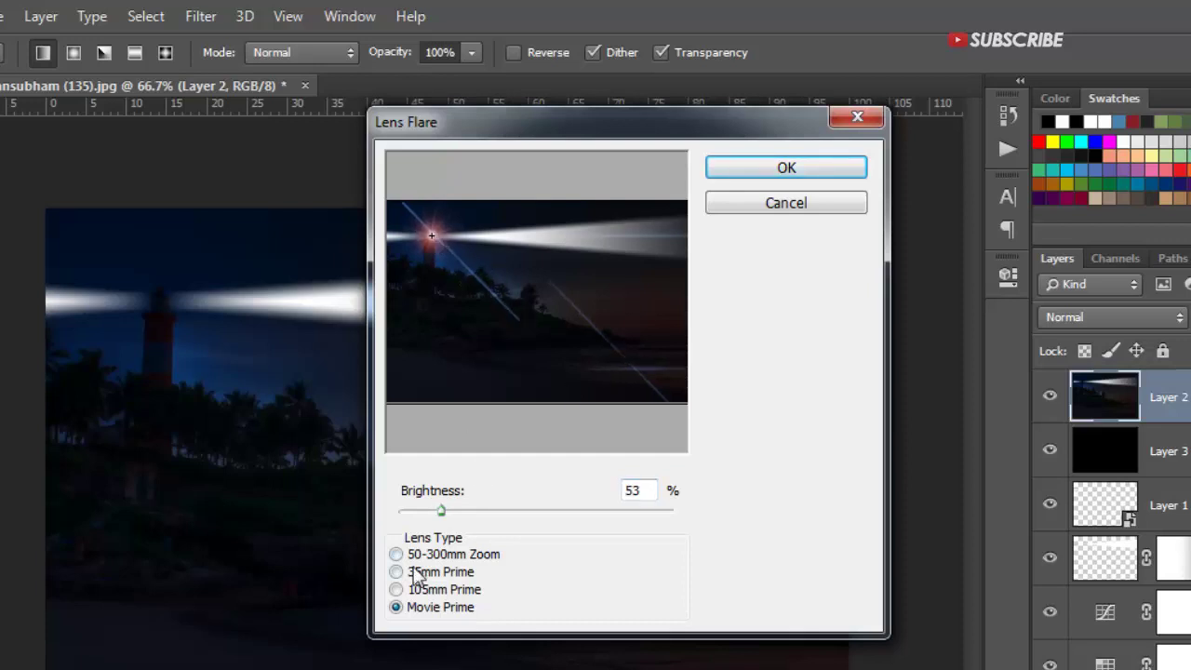
click(396, 607)
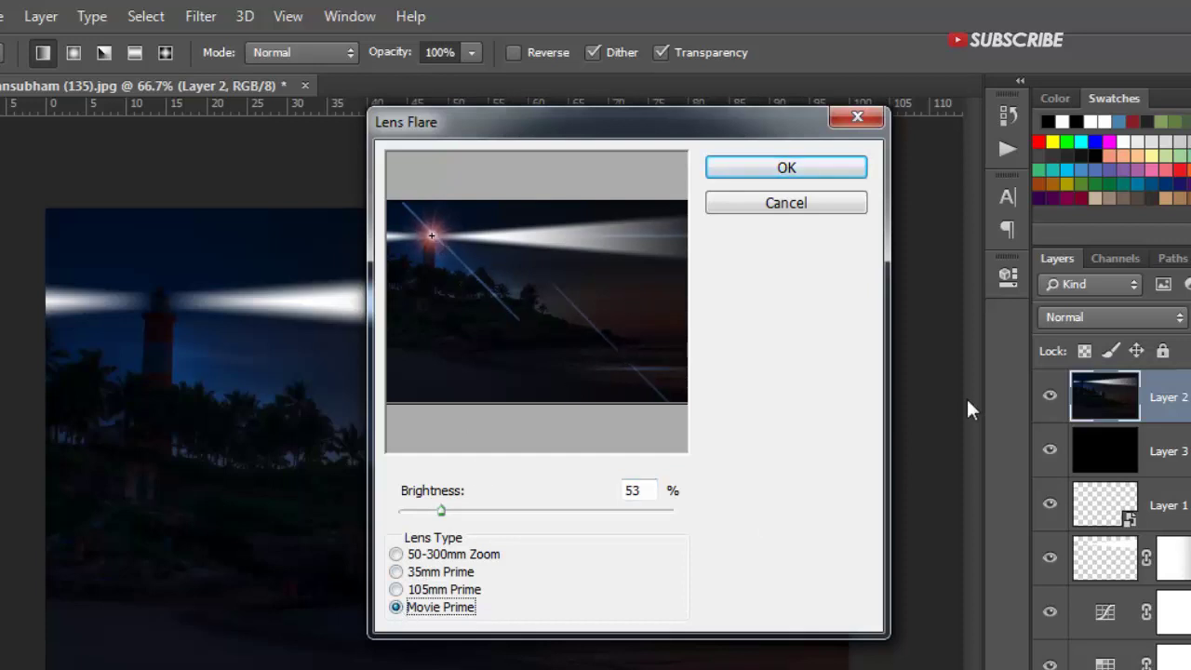
click(779, 167)
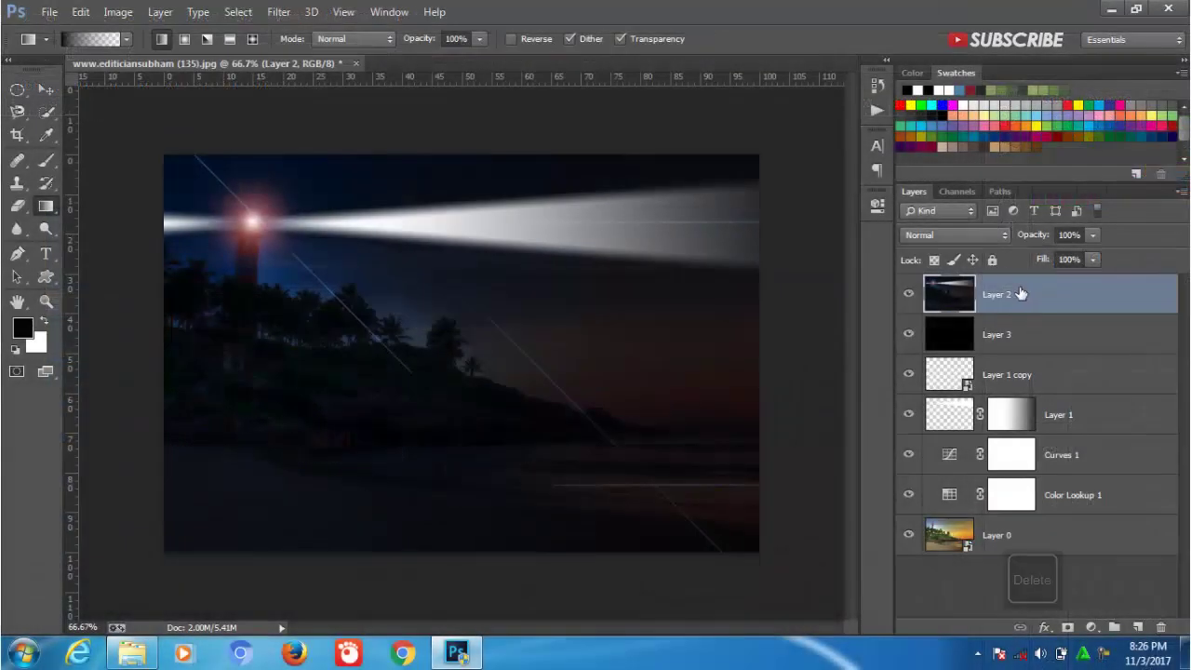
Delete the flared Layer 2 and reapply the same lens flare to the black Screen-mode Layer 3.
key(Delete)
key(Delete)
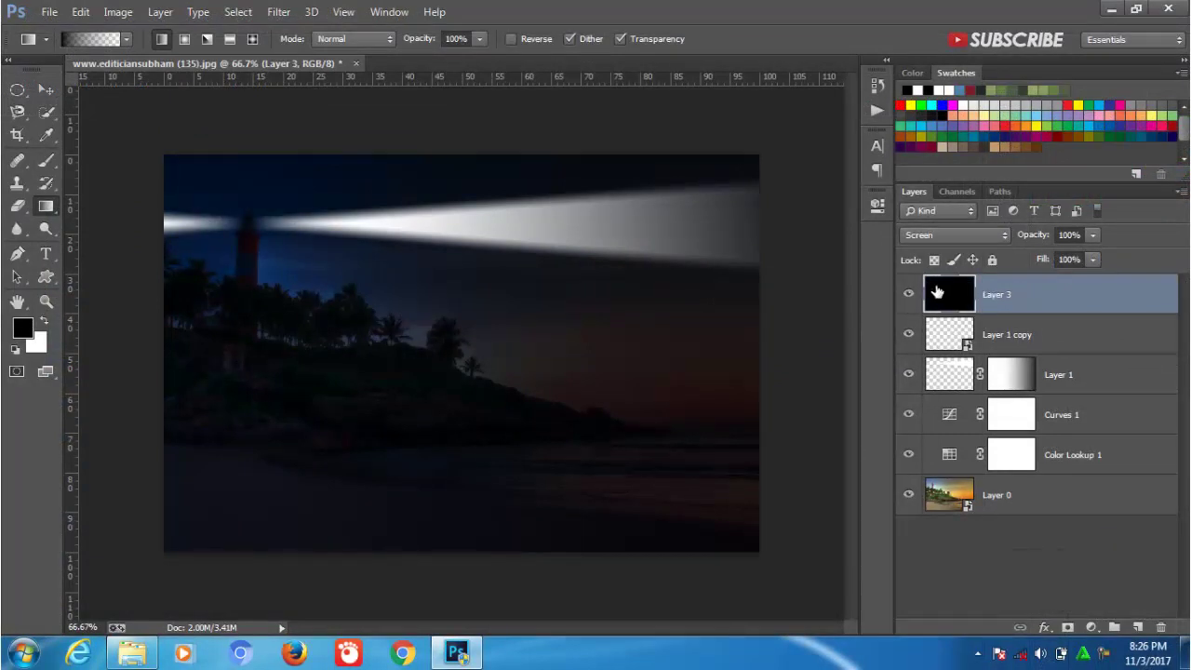
click(278, 12)
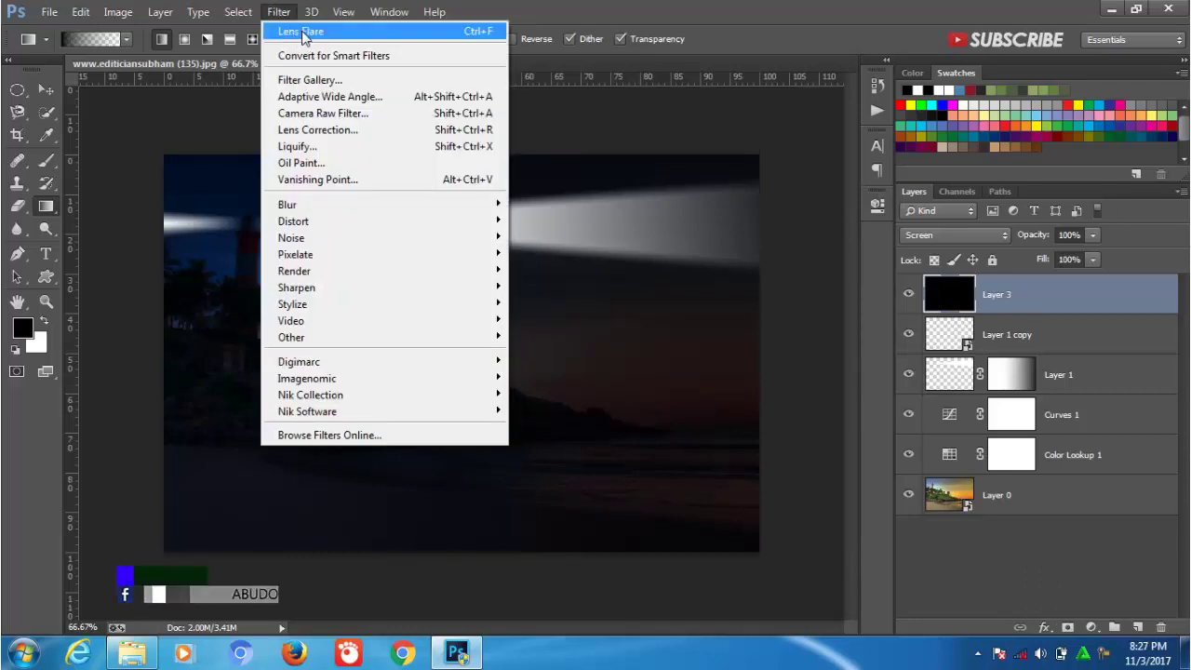
click(302, 33)
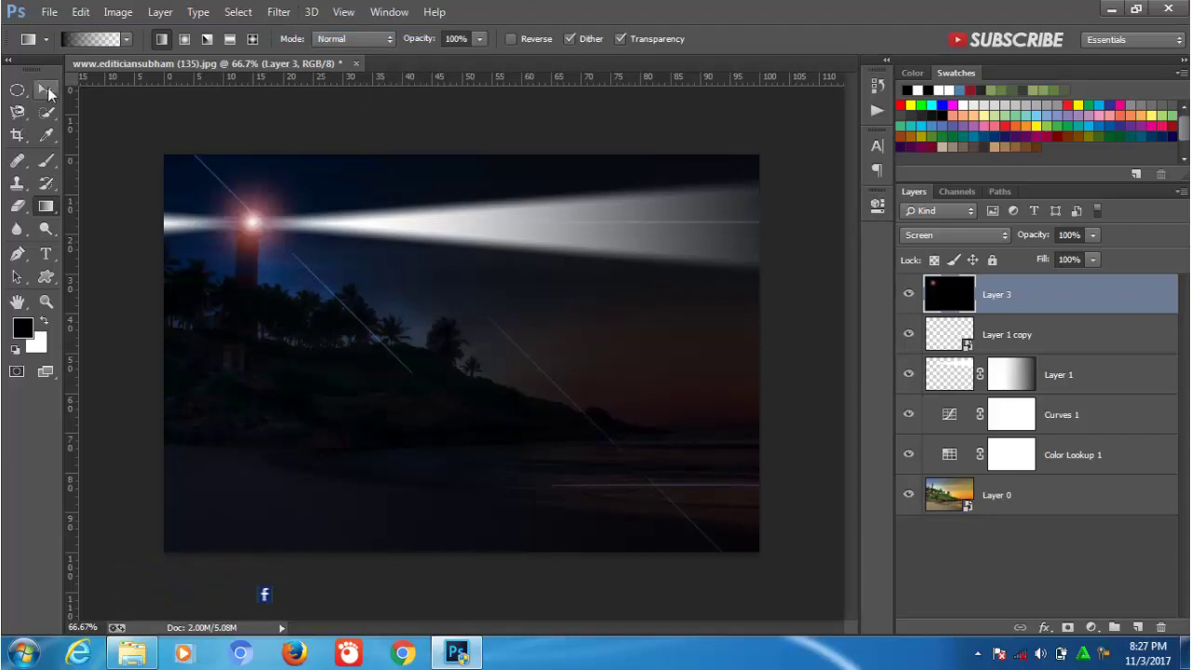
click(47, 90)
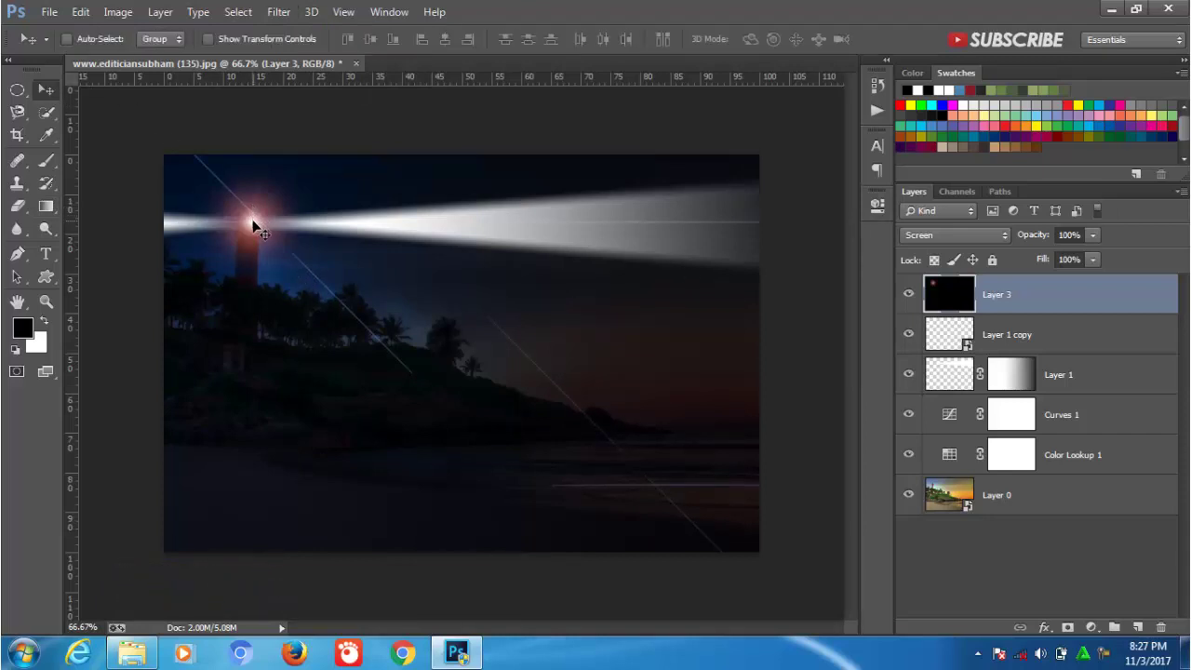
Shift the Layer 3 flare slightly right onto the lamp and add an empty Layer 4 above it.
drag(250, 227, 261, 226)
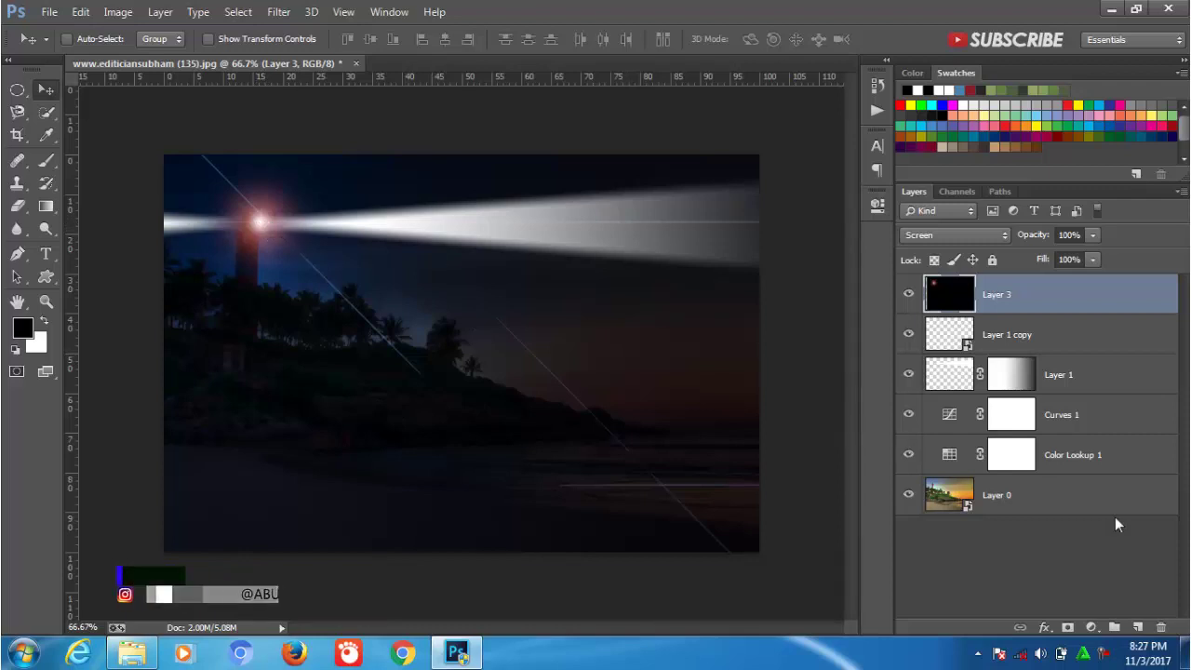
click(1137, 627)
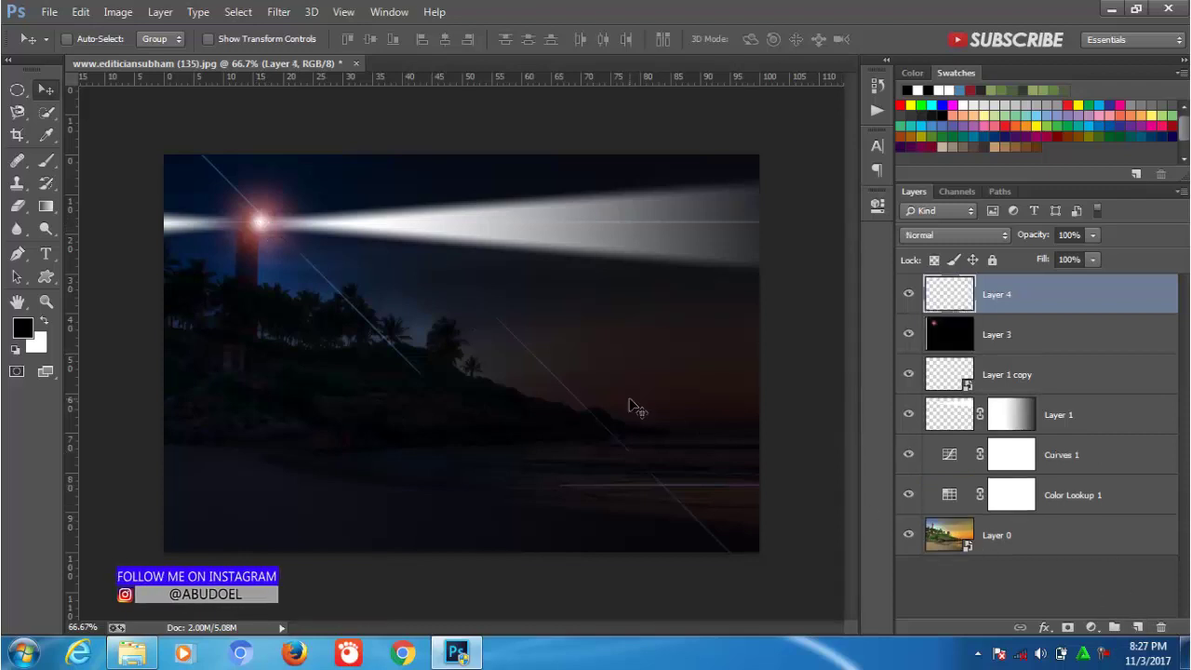
Fill Layer 4 with solid black and set its blend mode to Screen.
key(alt+Delete)
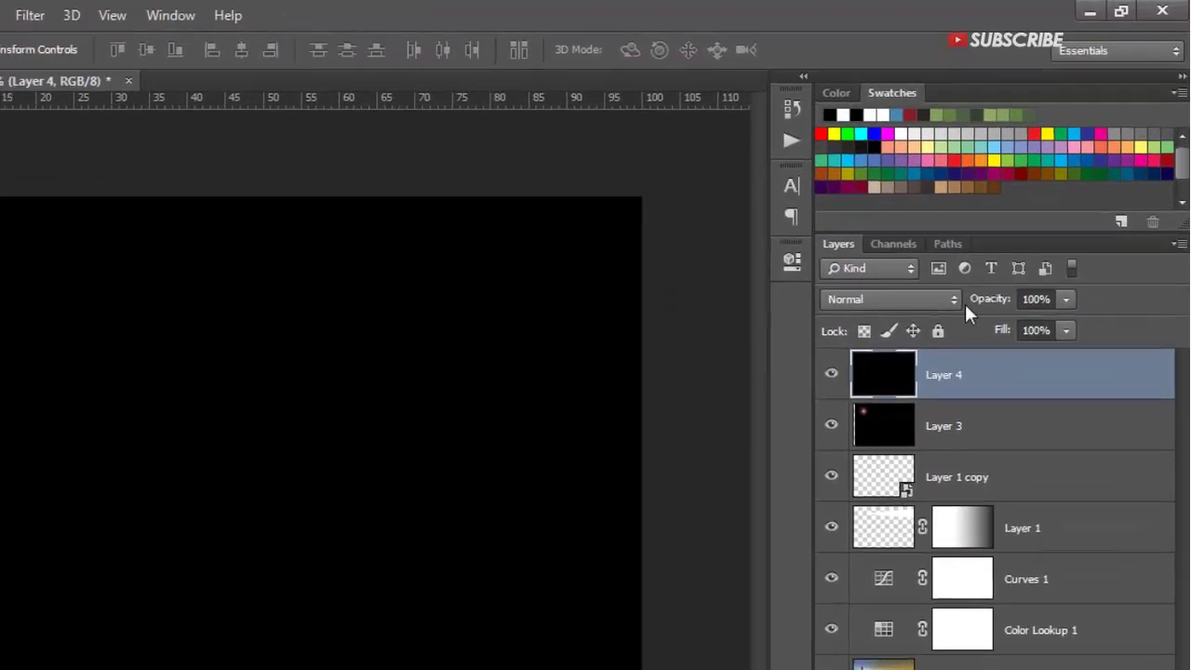
click(954, 303)
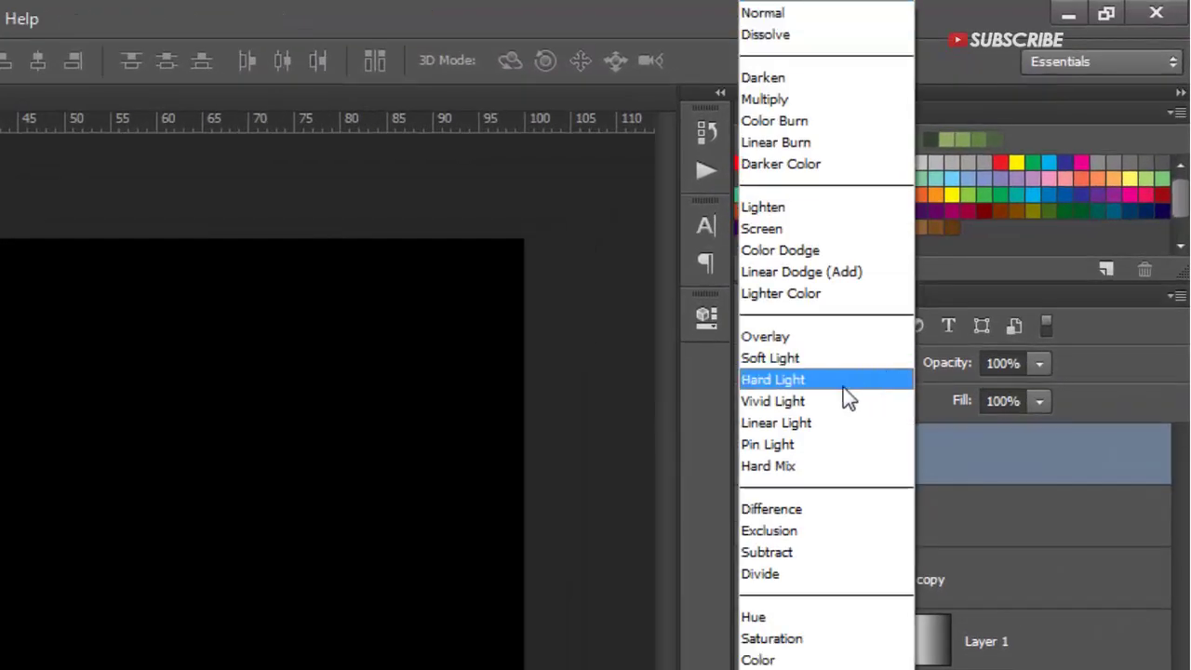
click(781, 228)
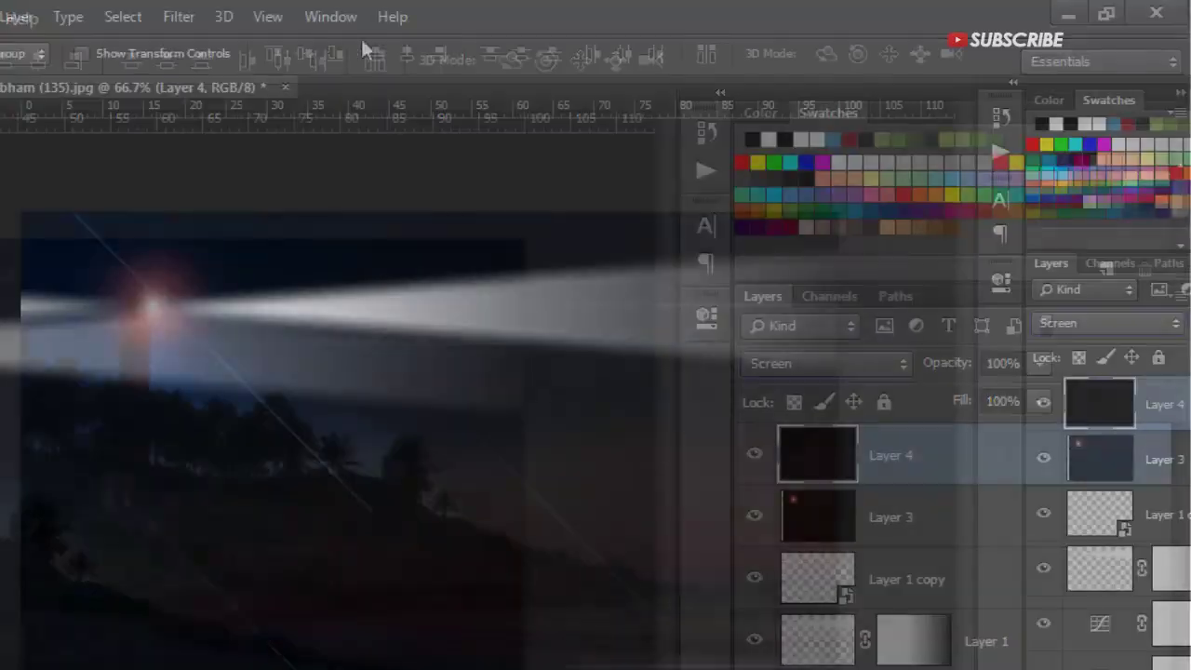
click(177, 17)
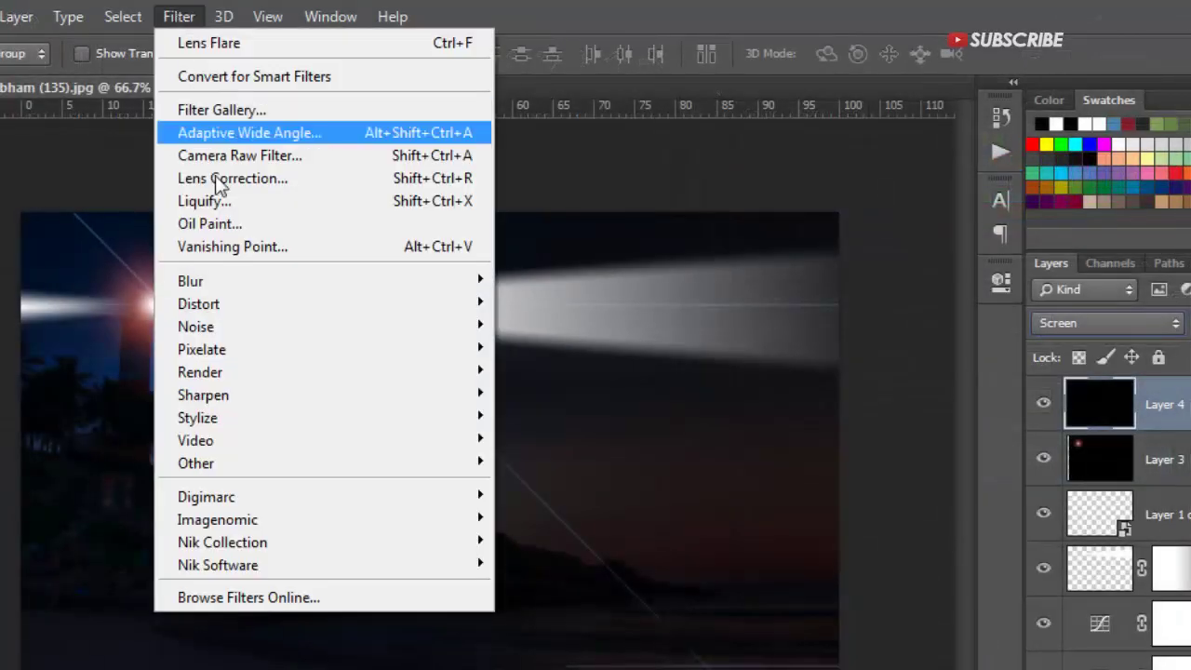
mouse_move(279, 373)
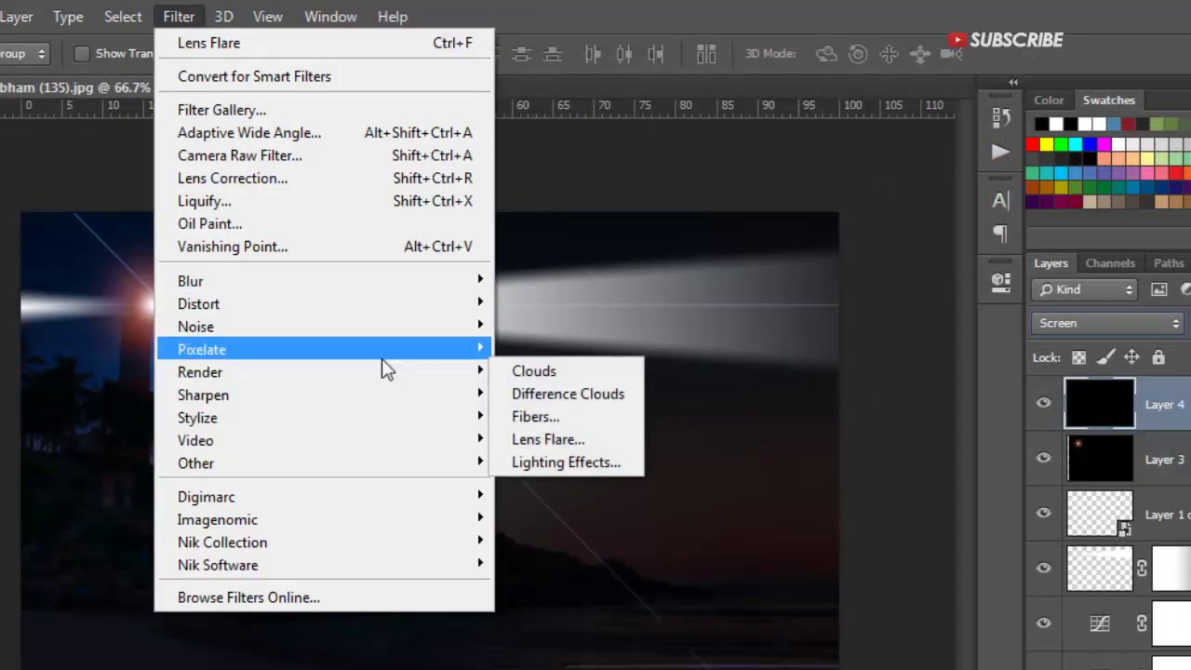
Render a 105mm Prime lens flare at 54% brightness on Layer 4 and position it over the lamp.
click(562, 439)
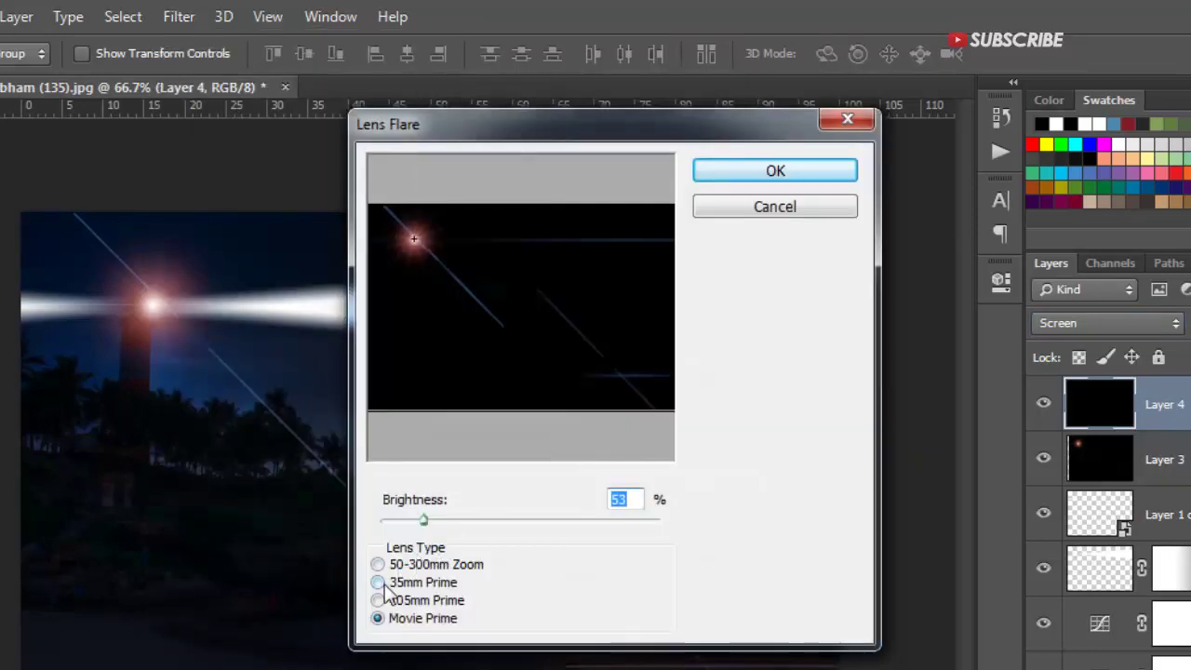
click(380, 600)
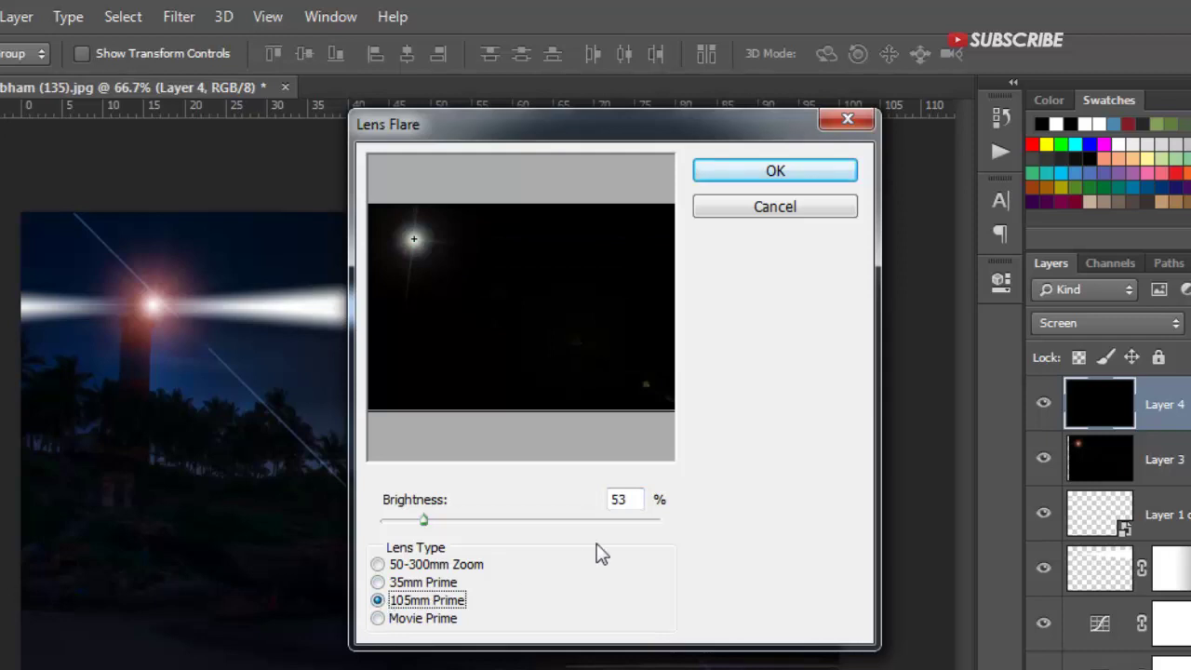
drag(423, 520, 427, 525)
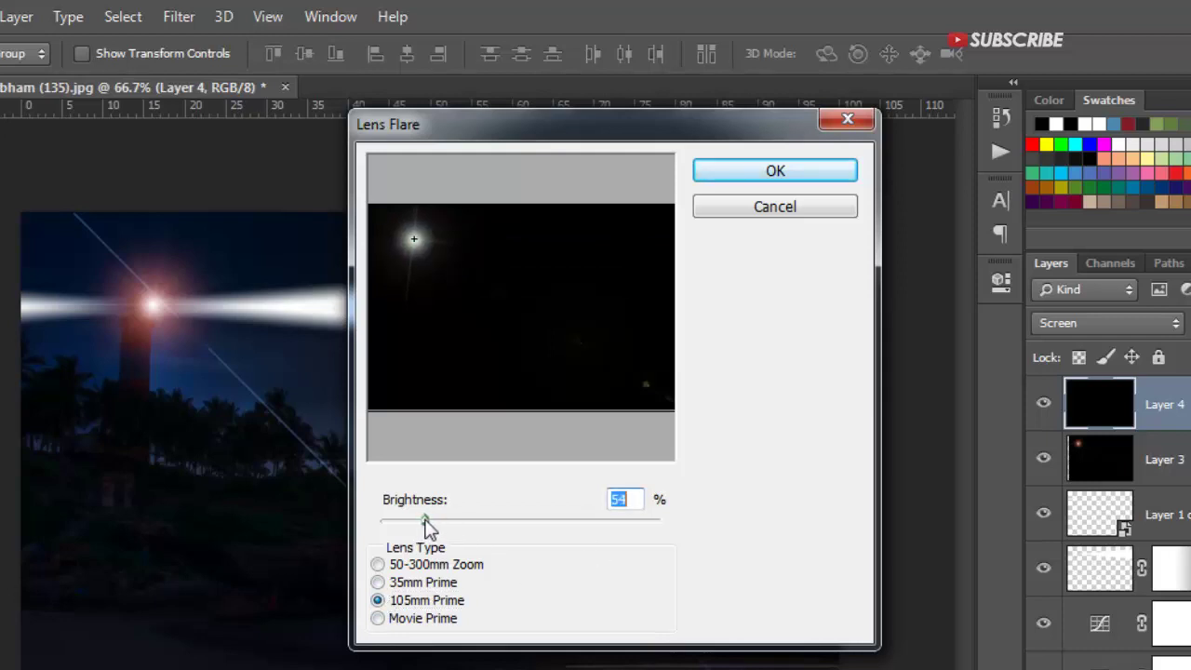
click(798, 173)
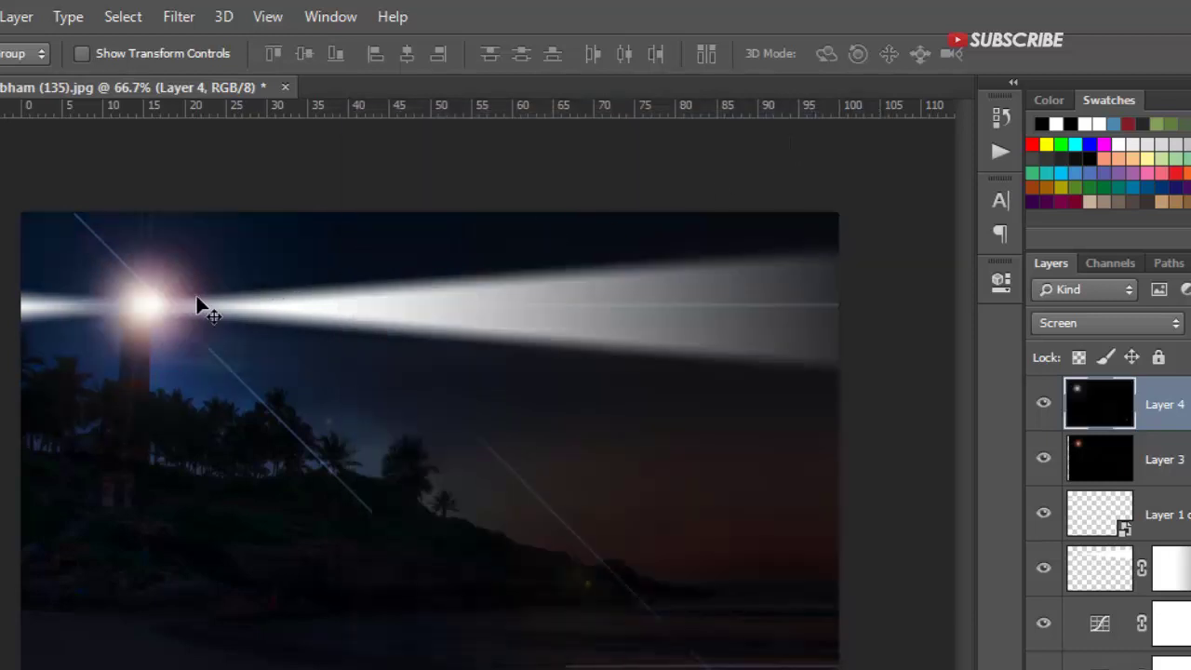
drag(144, 314, 145, 315)
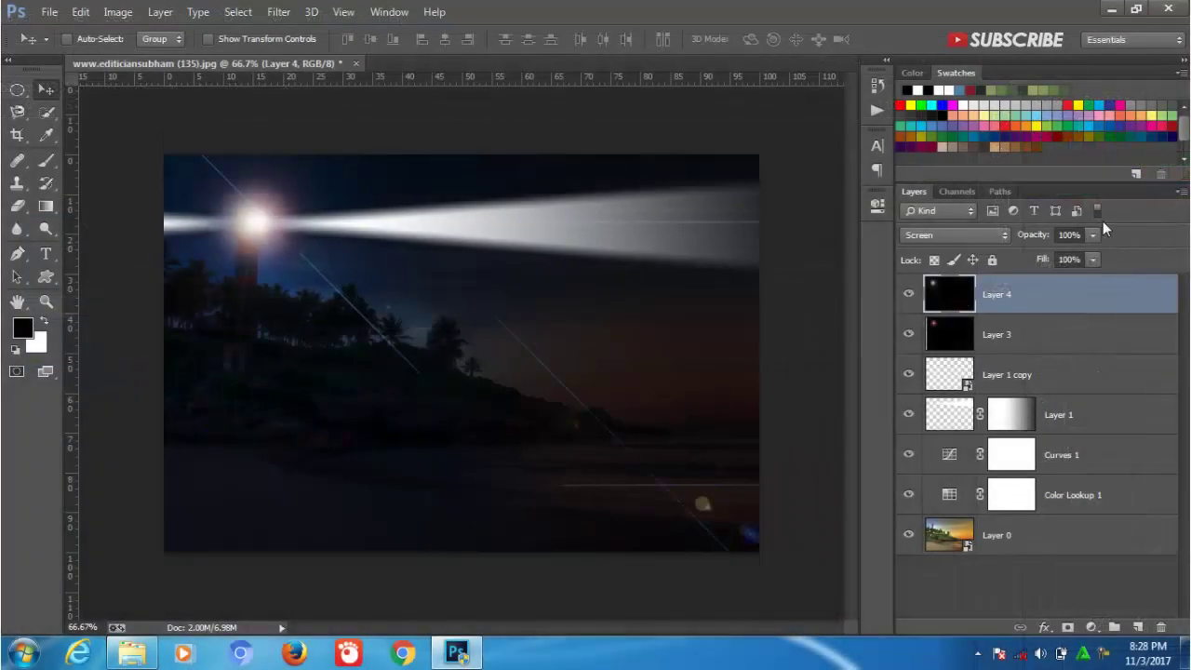
Lower Layer 4's opacity to 83% to soften the white flare.
click(1096, 232)
drag(1087, 253, 1077, 254)
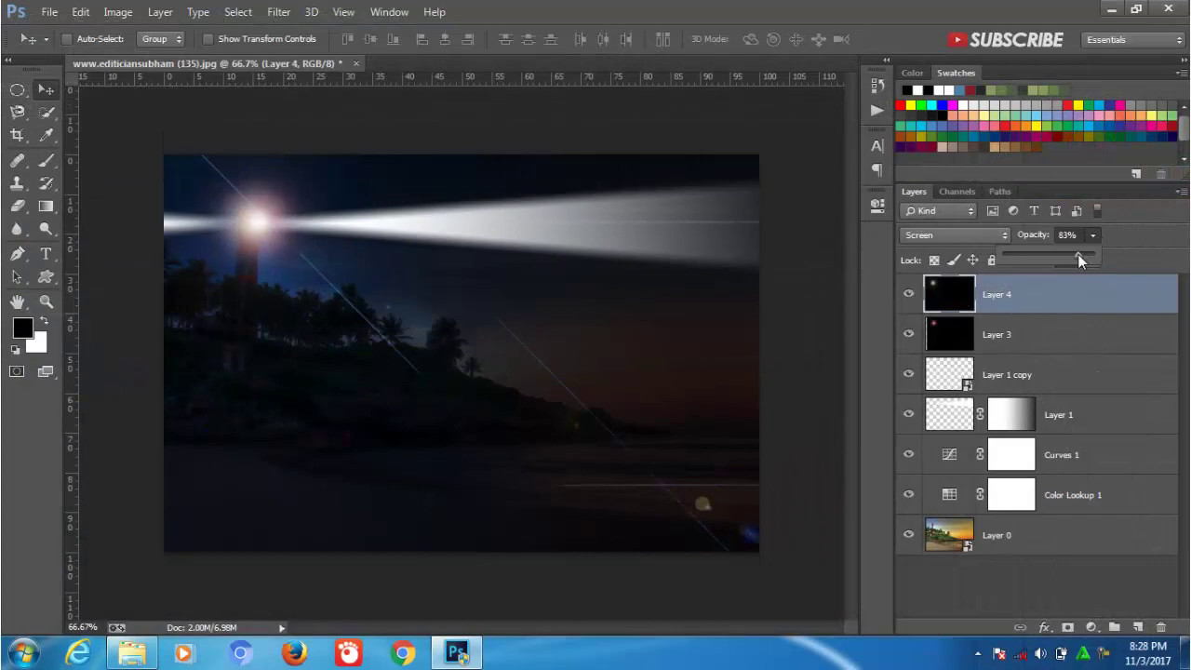